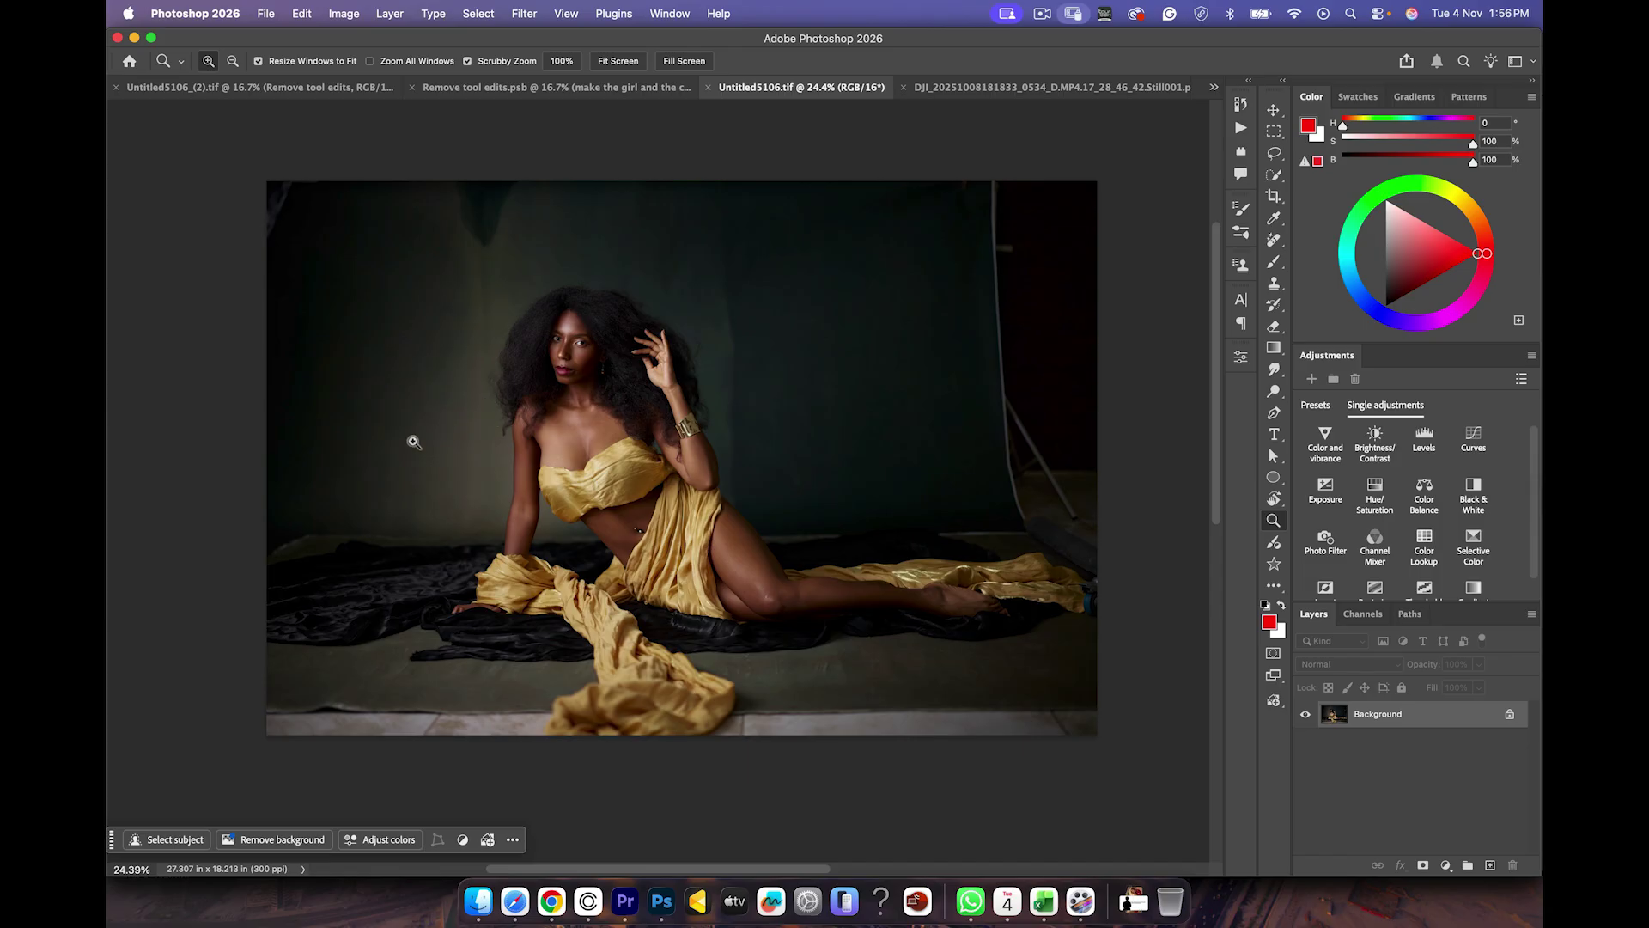
Step: Switch to the Untitled5106_(2).tif document holding the water-composited portrait
click(336, 96)
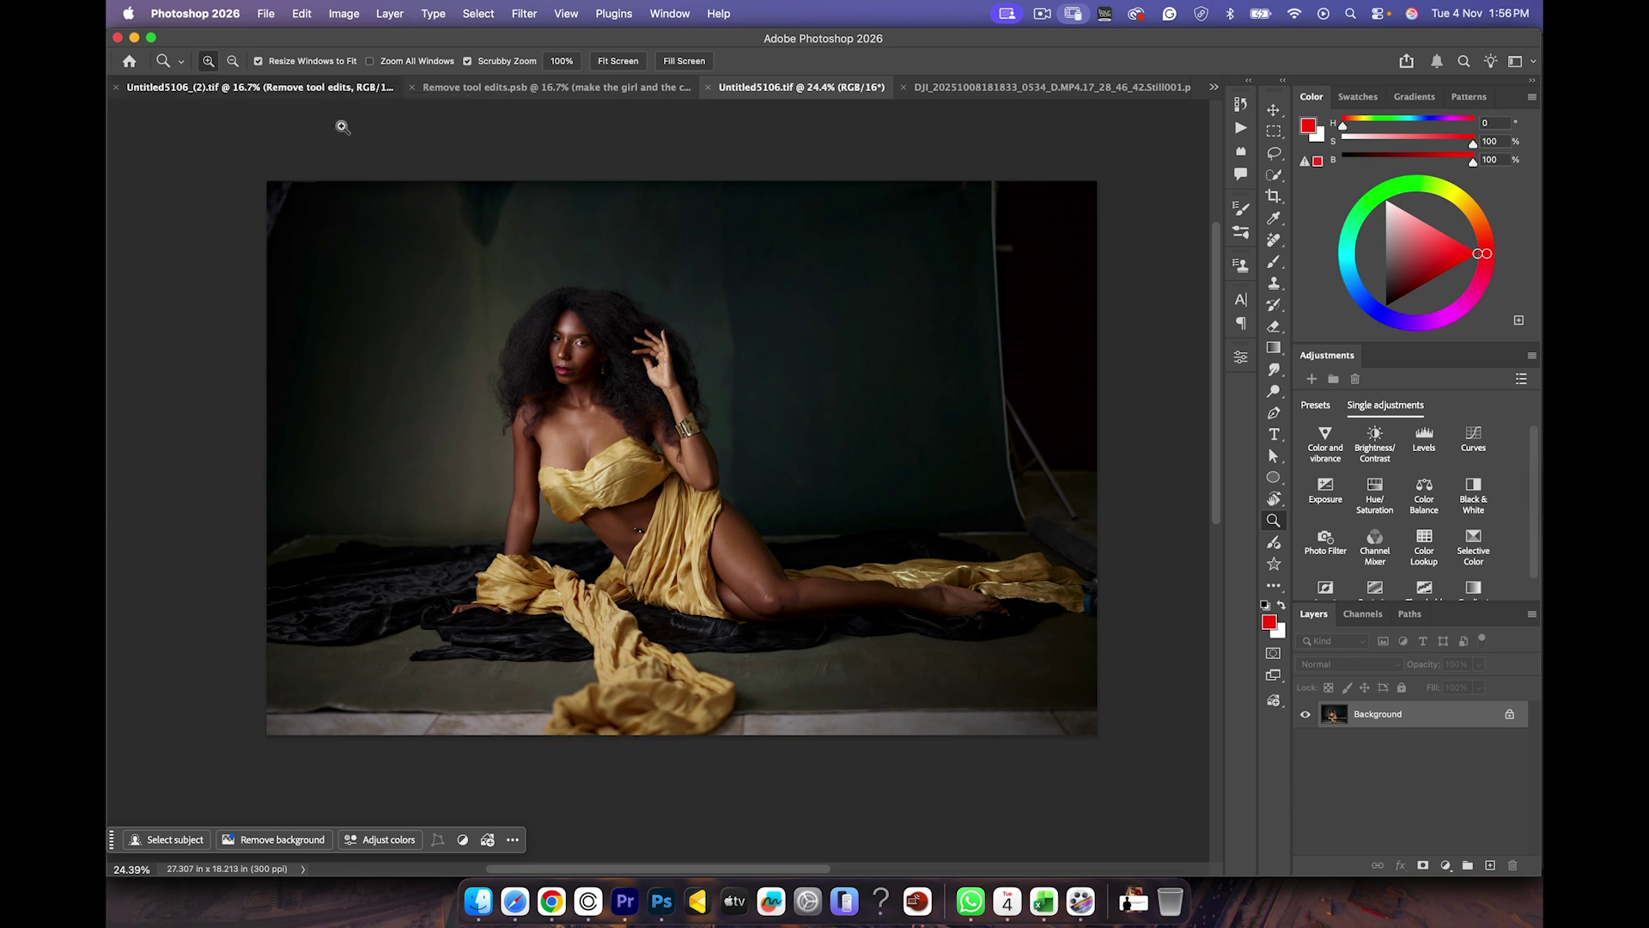
drag(669, 521, 685, 524)
click(600, 67)
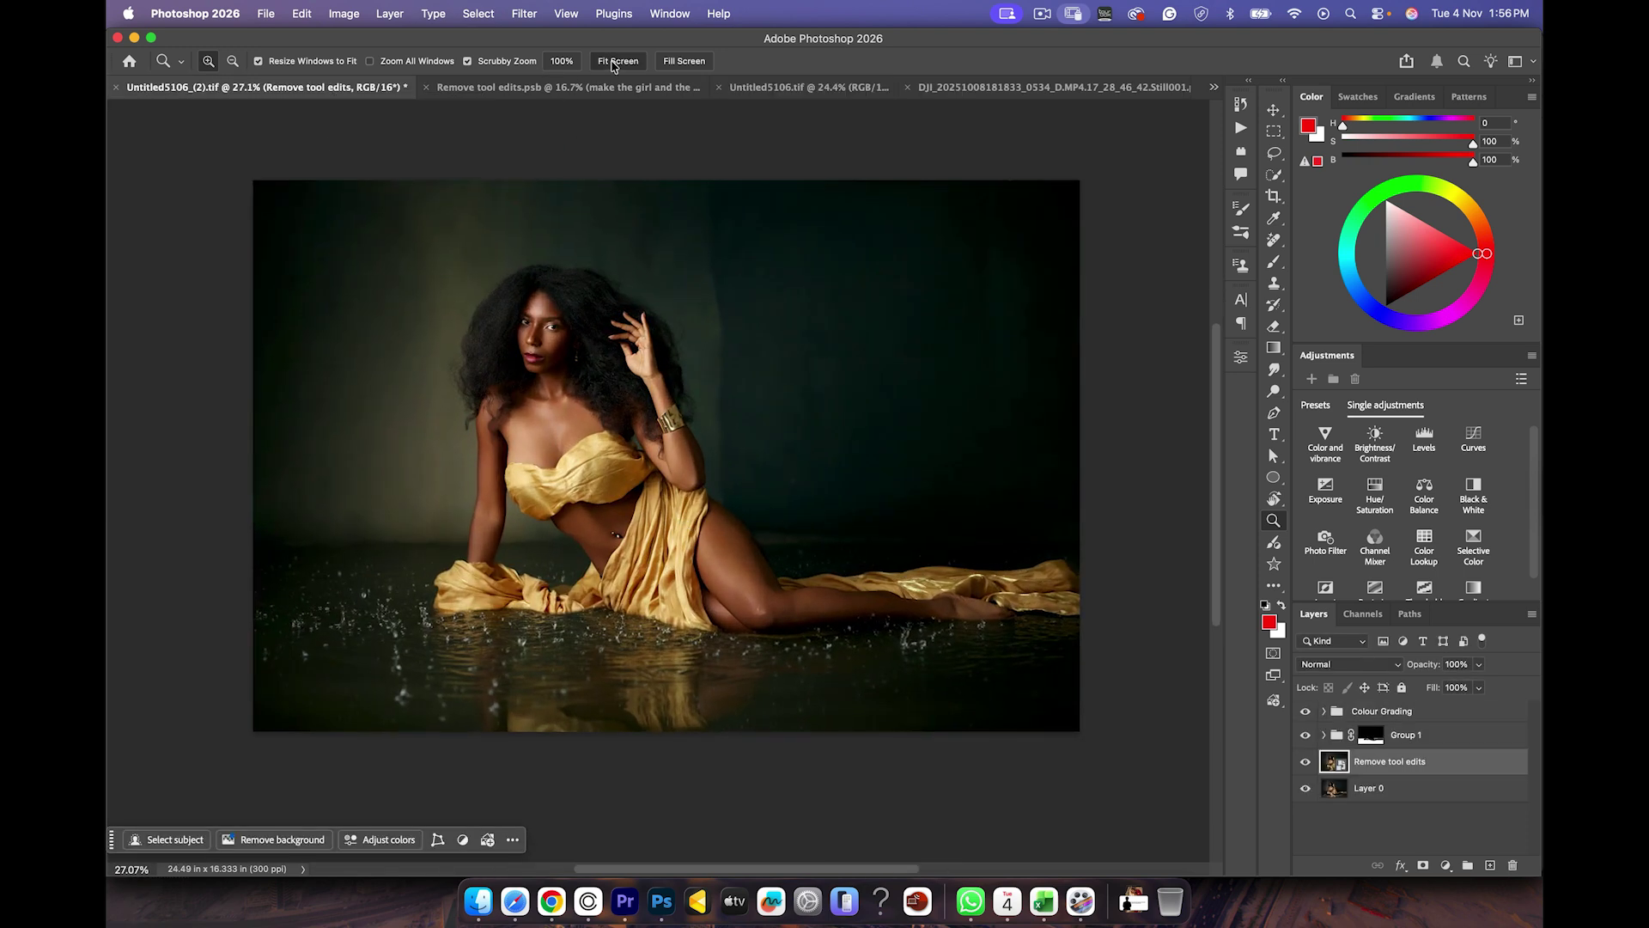
click(563, 65)
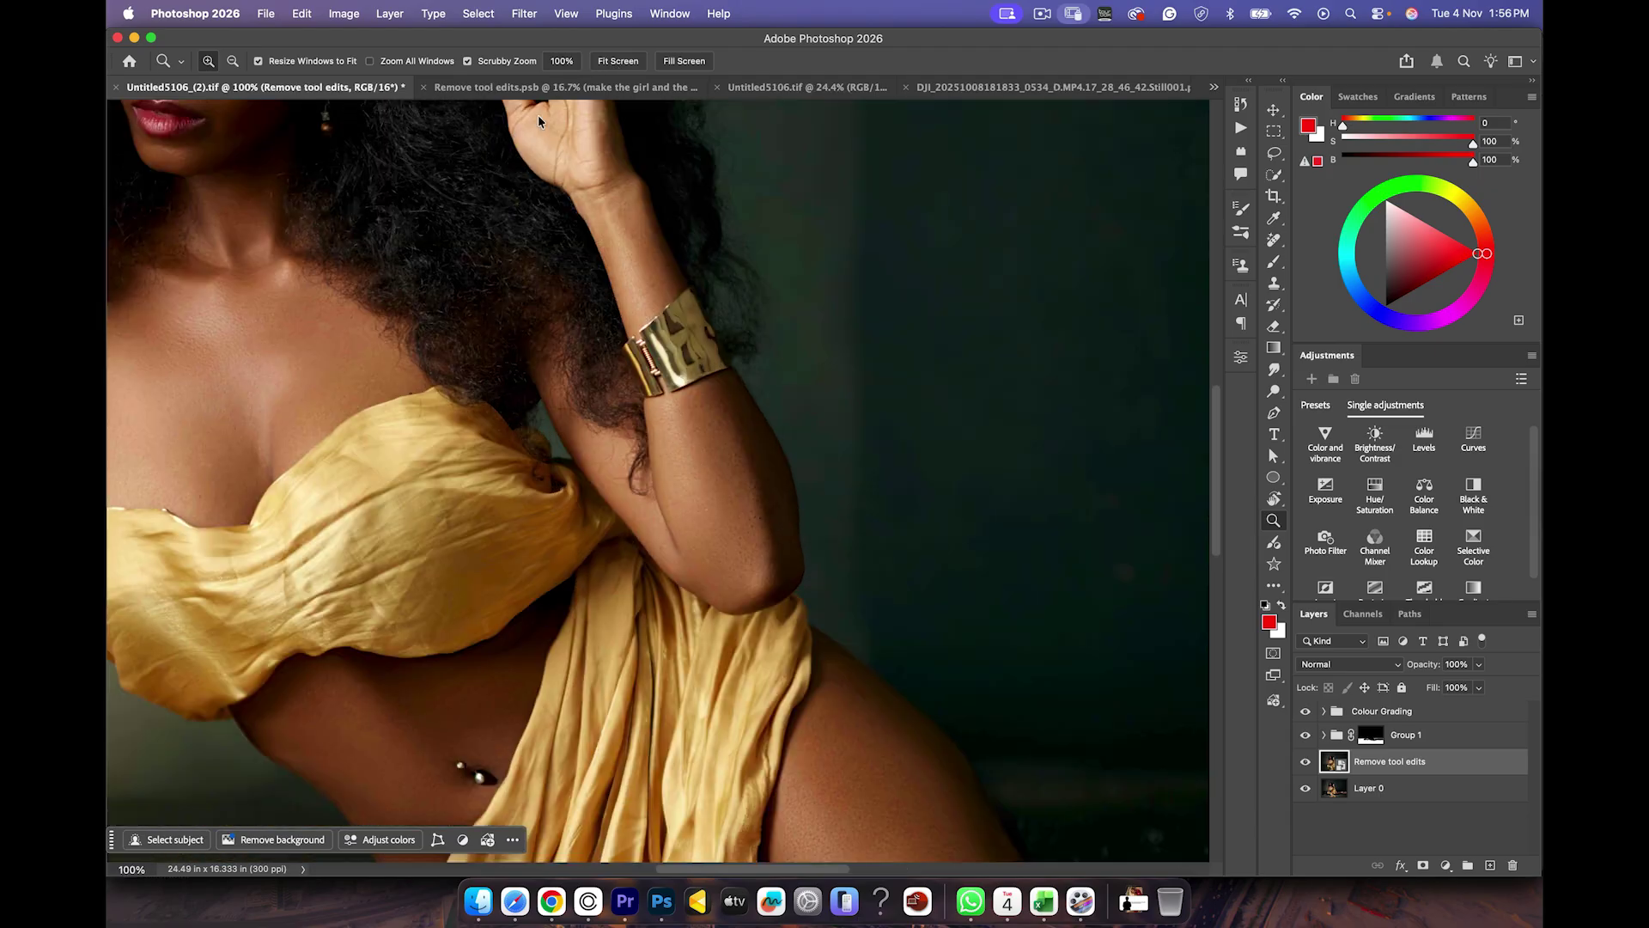
scroll(408, 229, up, 3)
scroll(408, 229, left, 4)
scroll(415, 230, up, 3)
scroll(415, 229, left, 3)
click(498, 265)
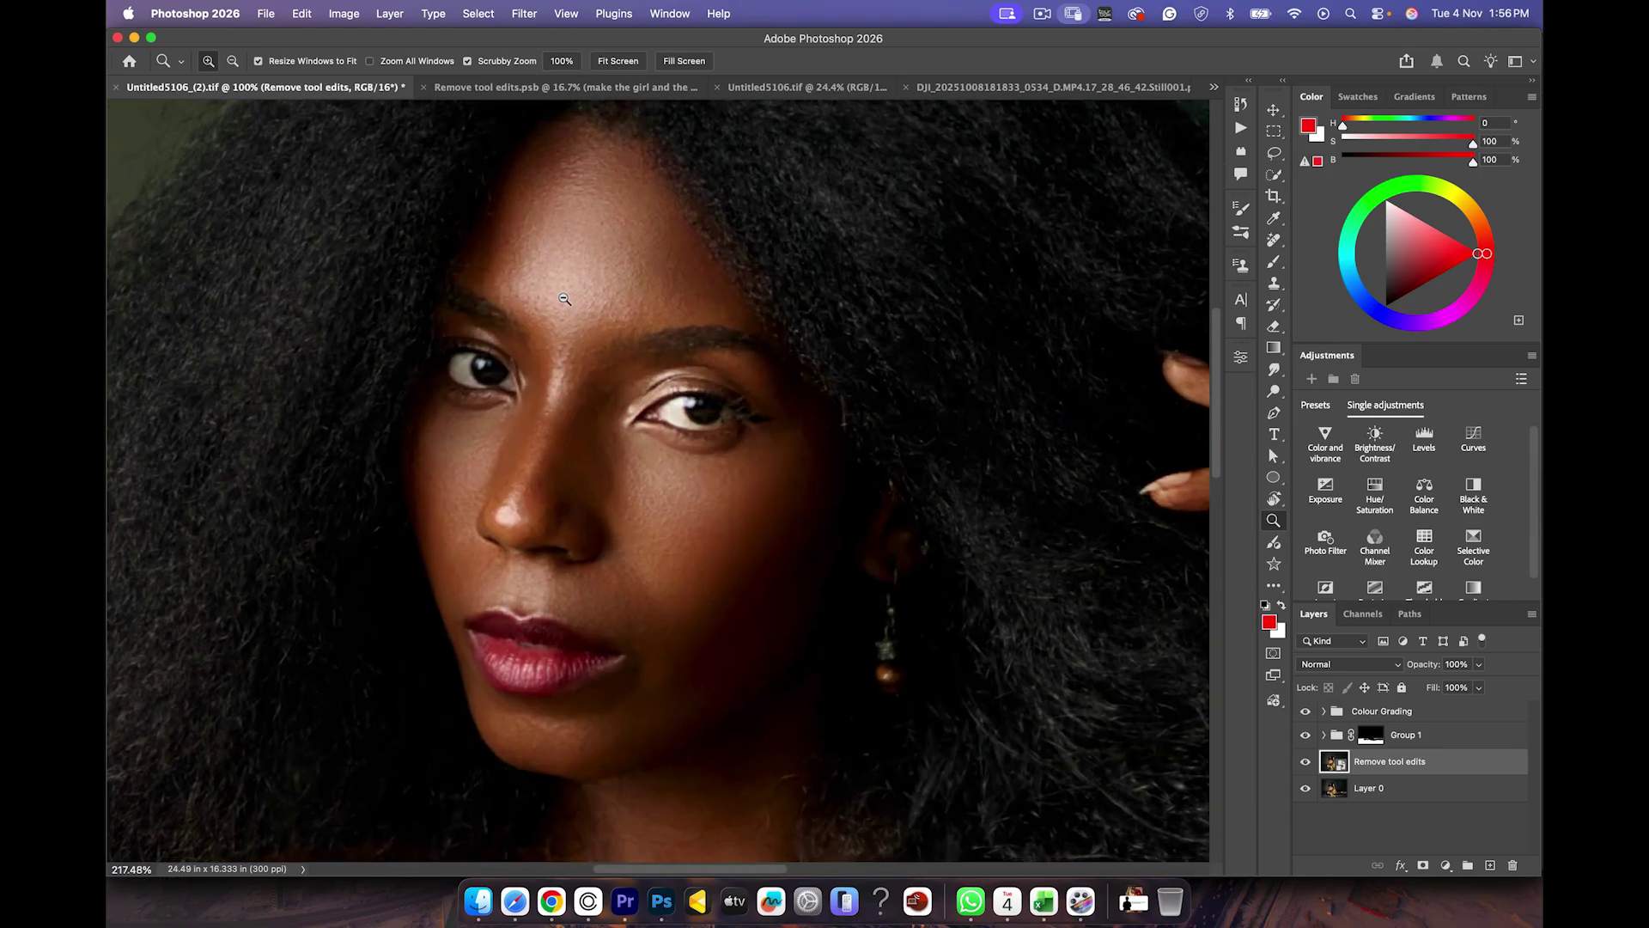
drag(554, 300, 537, 300)
scroll(537, 299, down, 2)
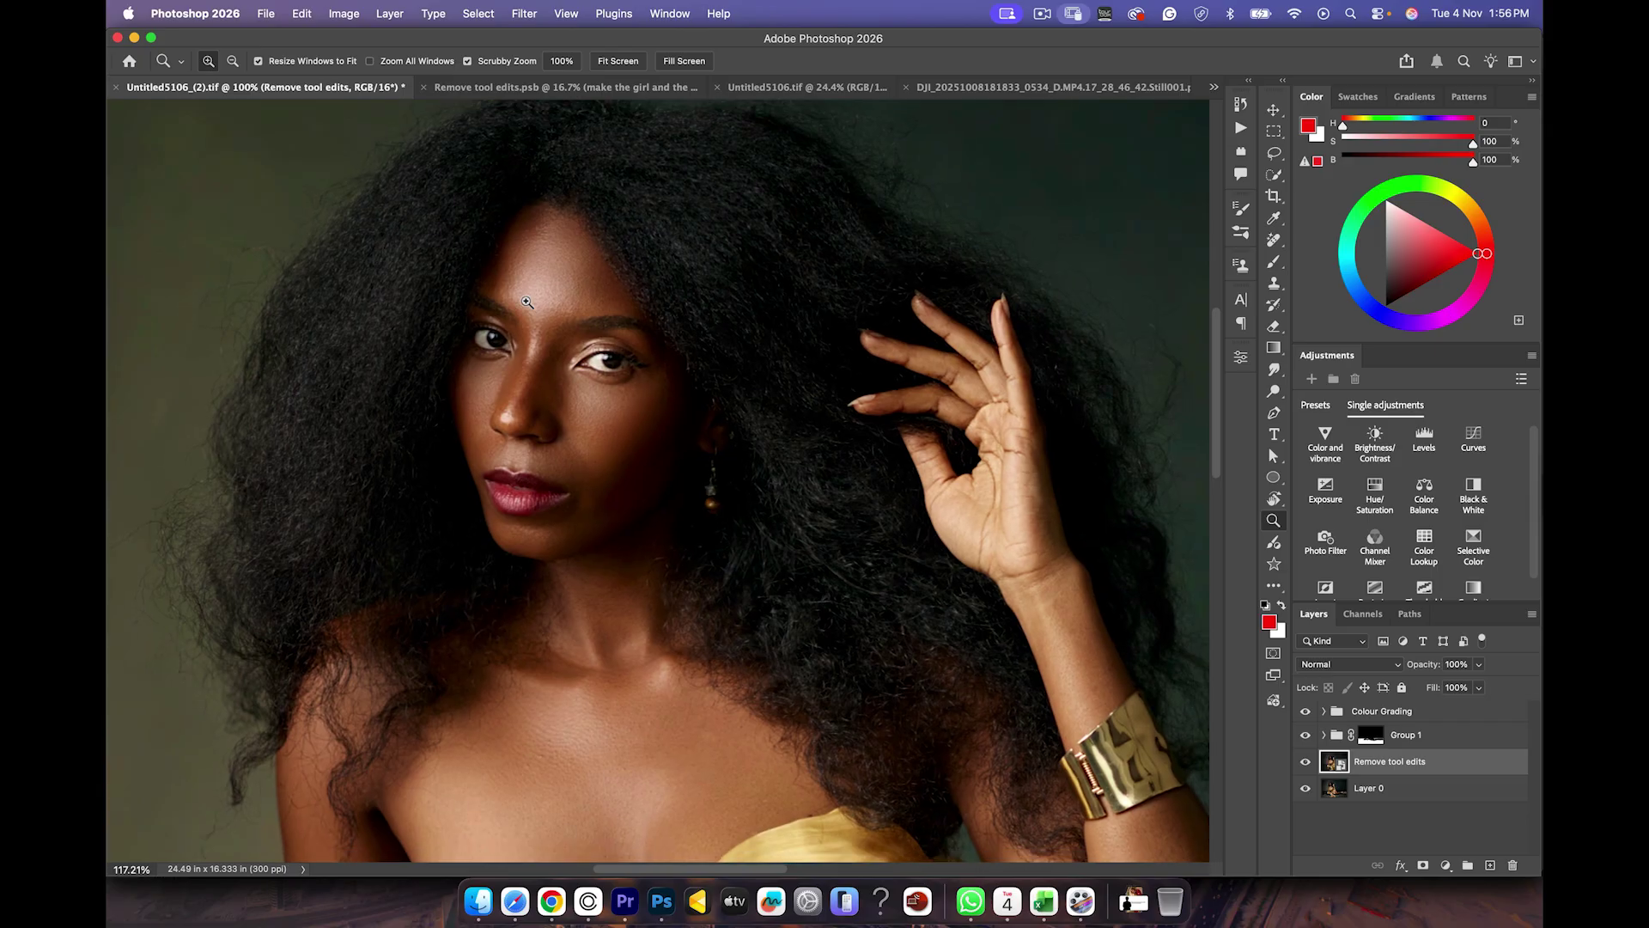
scroll(536, 330, down, 3)
scroll(536, 330, down, 6)
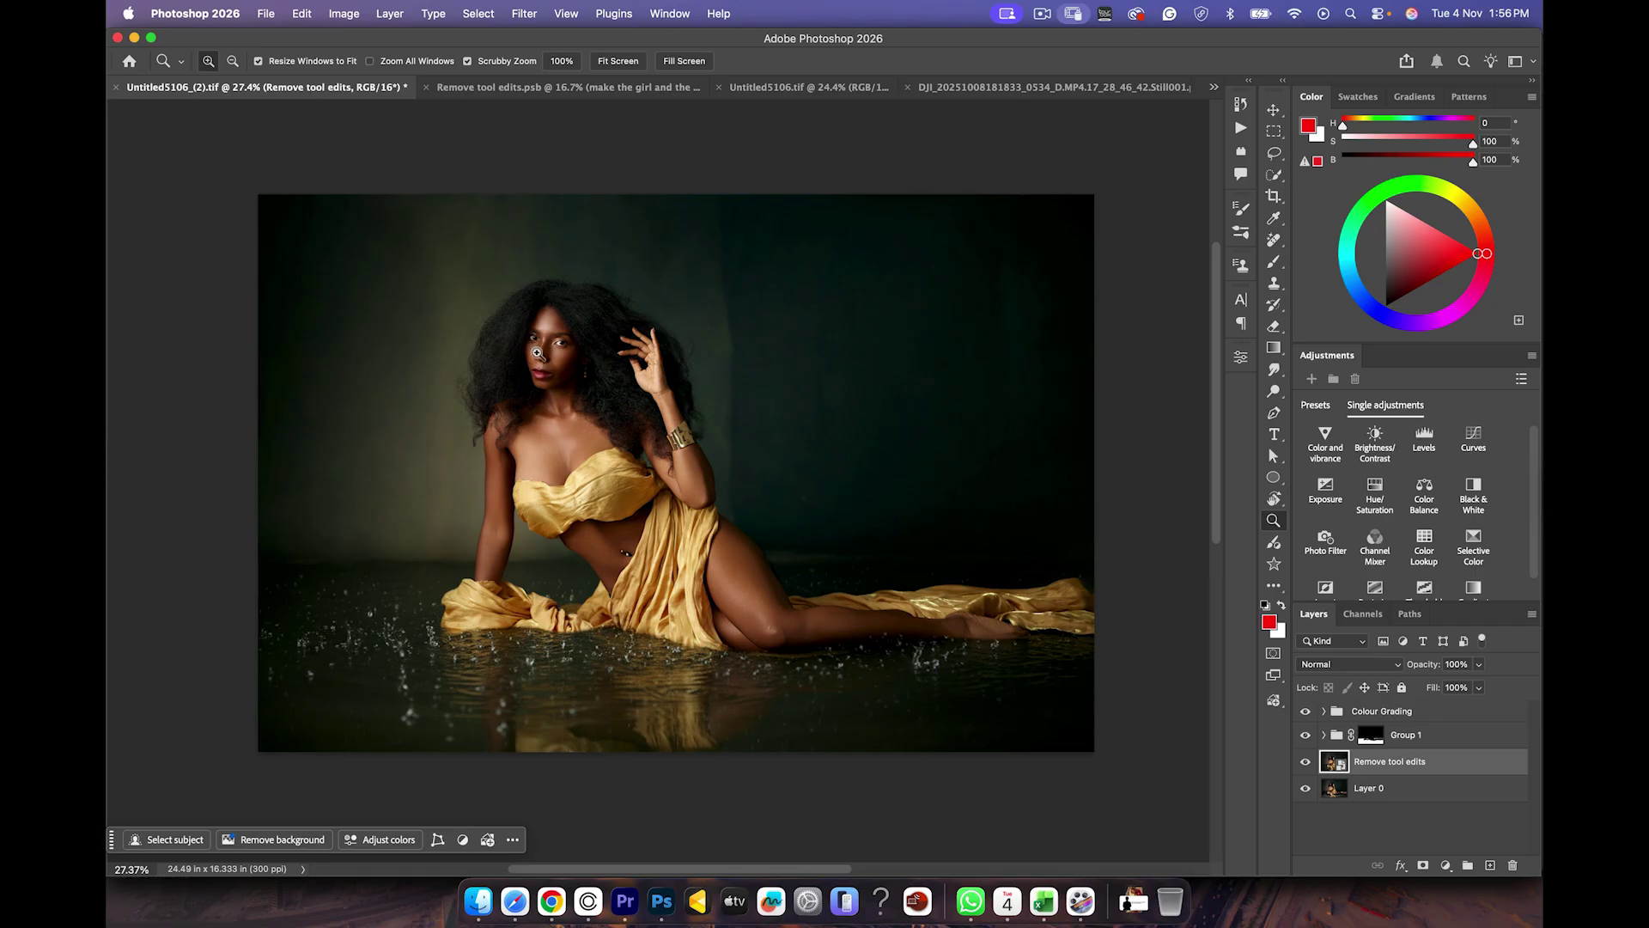
scroll(536, 353, up, 7)
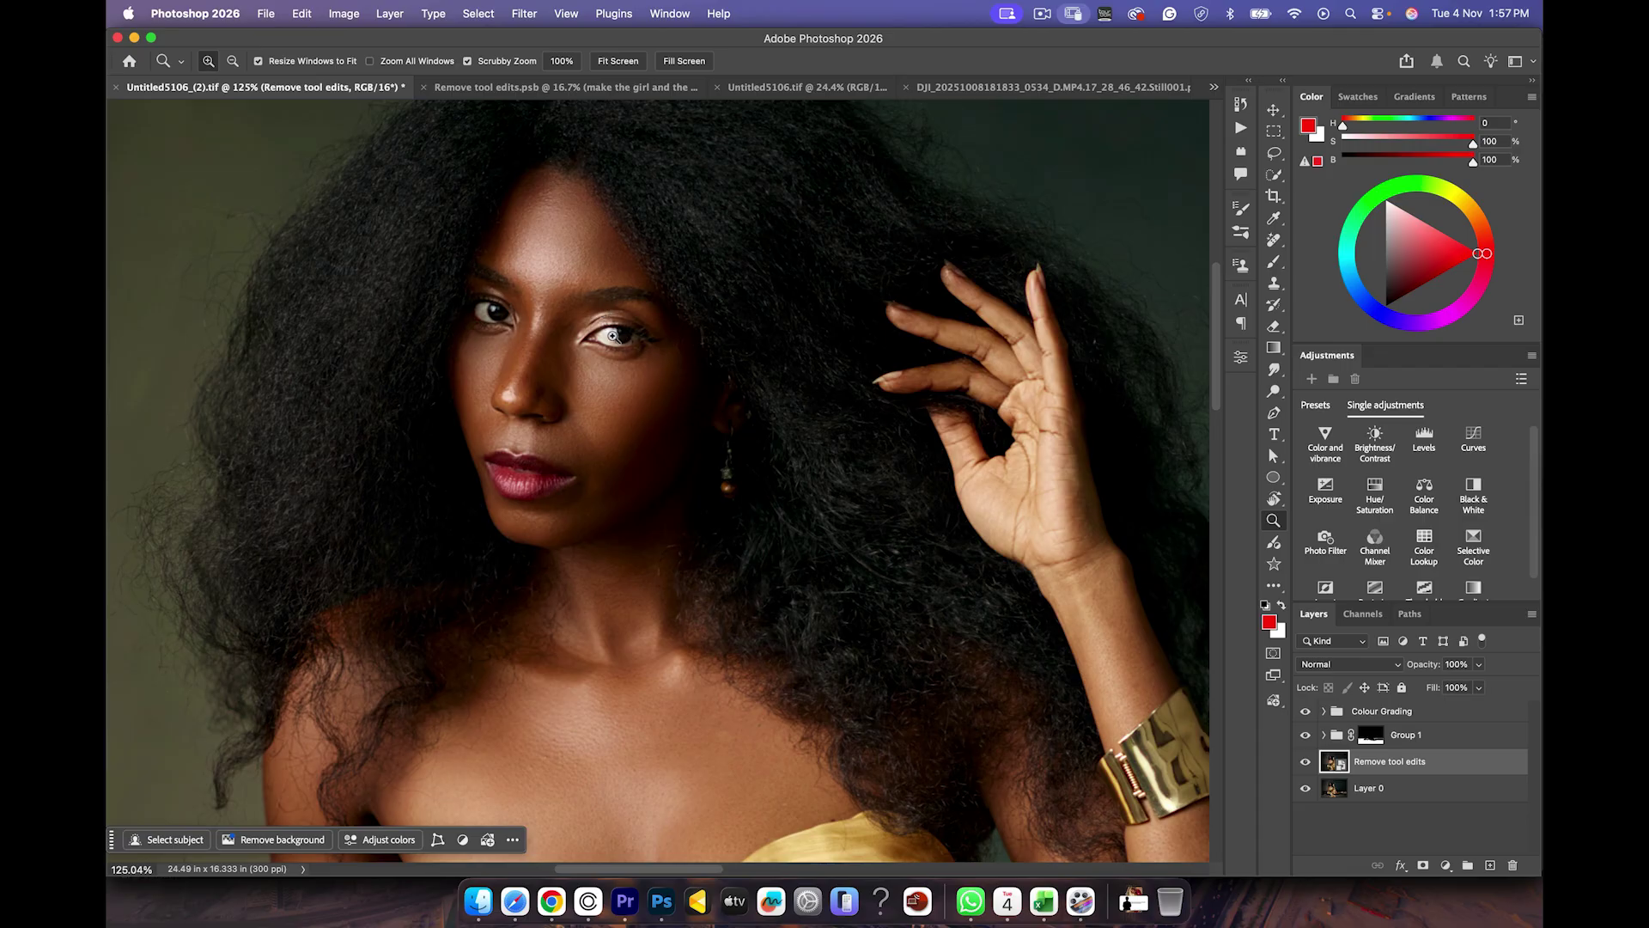
scroll(599, 381, down, 1)
scroll(600, 381, down, 8)
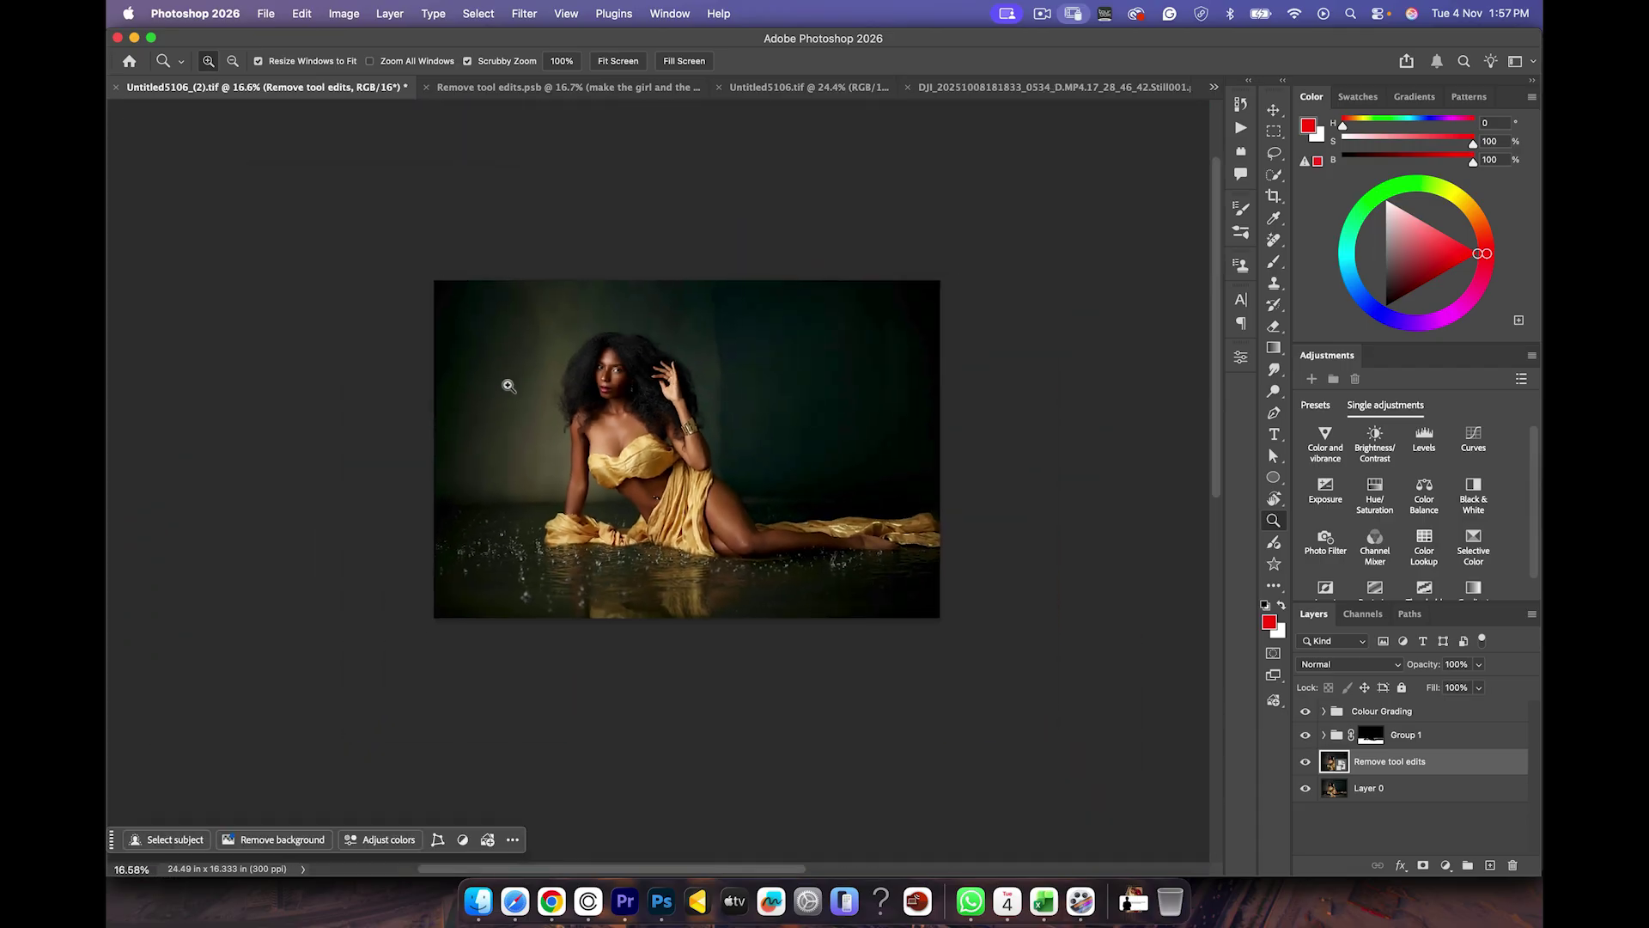
scroll(844, 475, up, 10)
scroll(844, 475, down, 10)
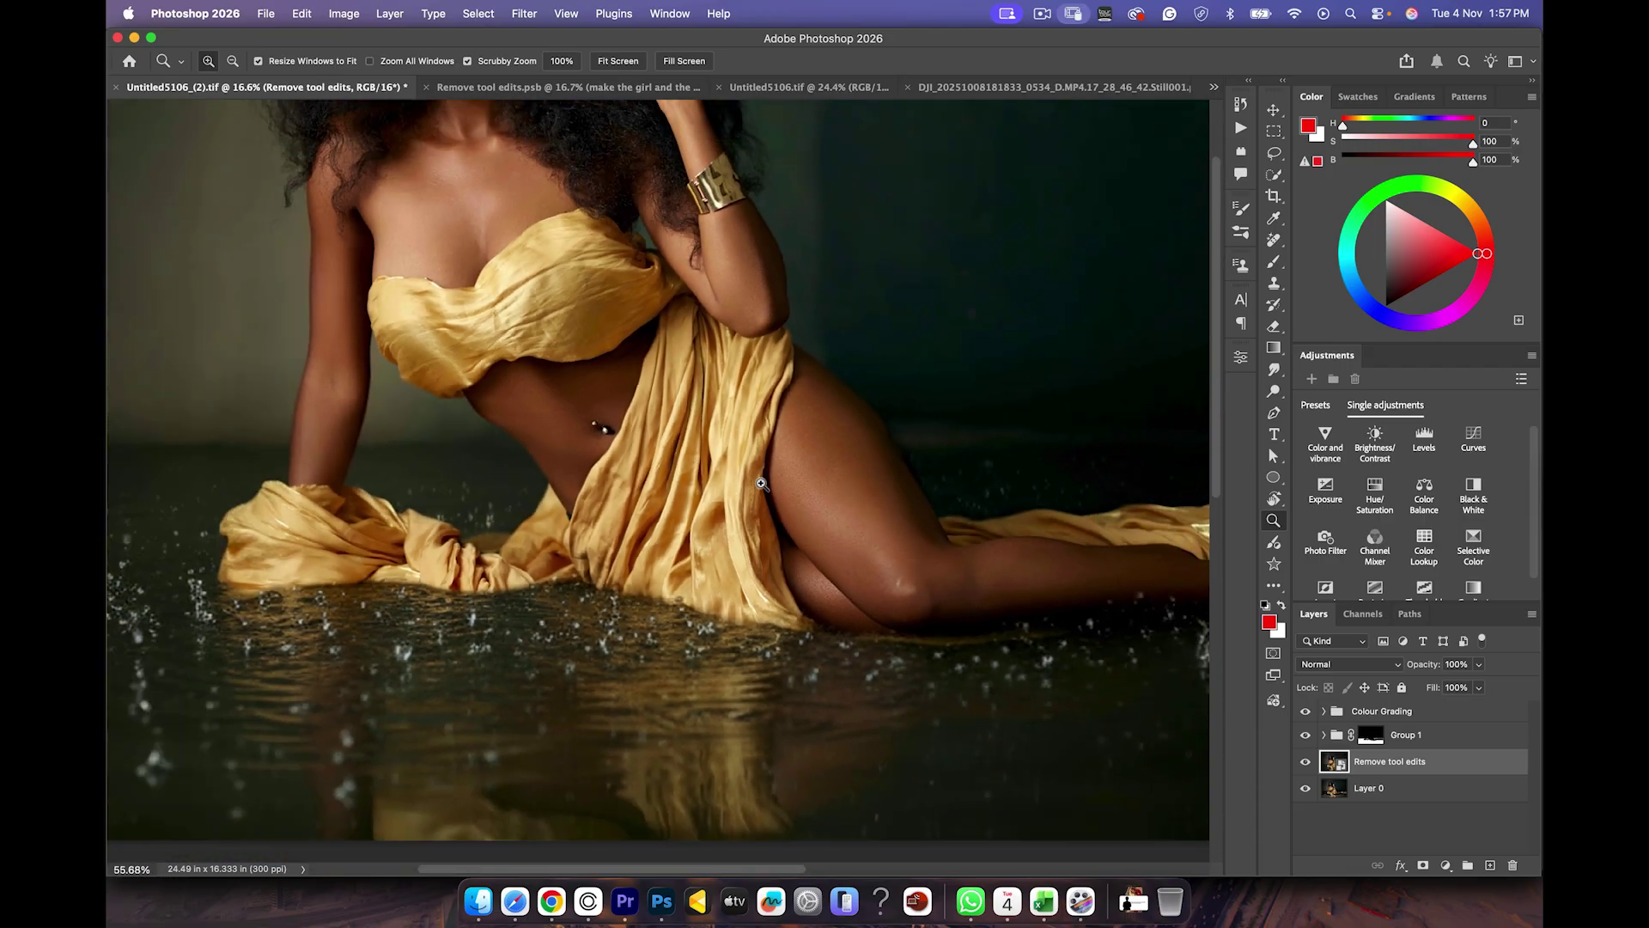
scroll(722, 438, up, 3)
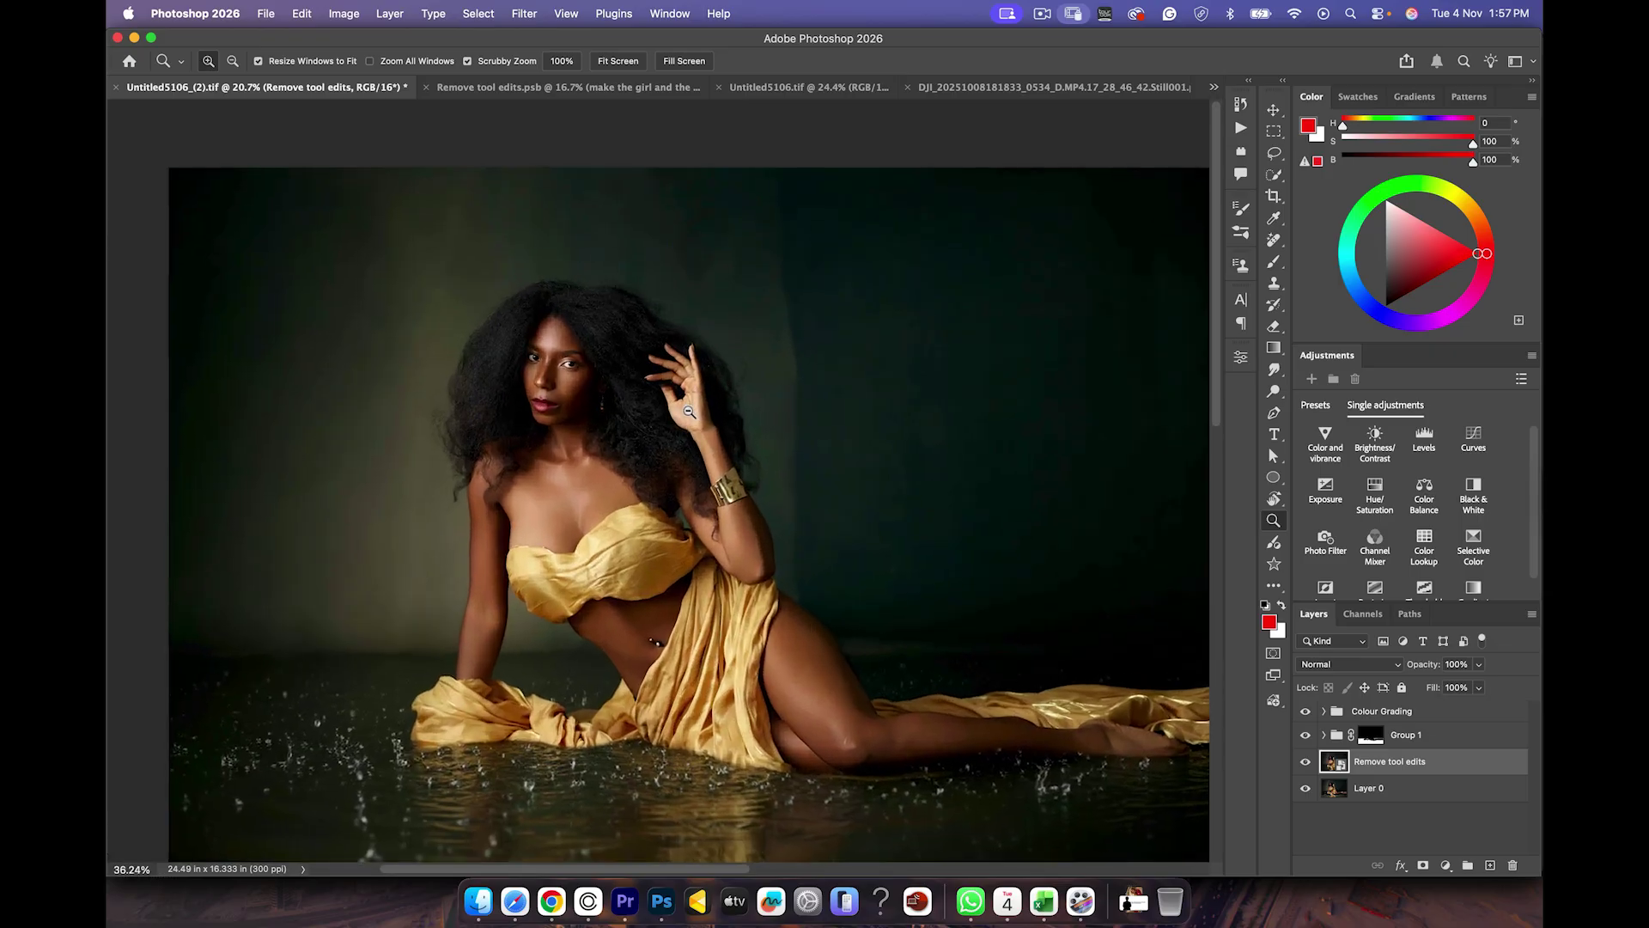
scroll(729, 394, down, 1)
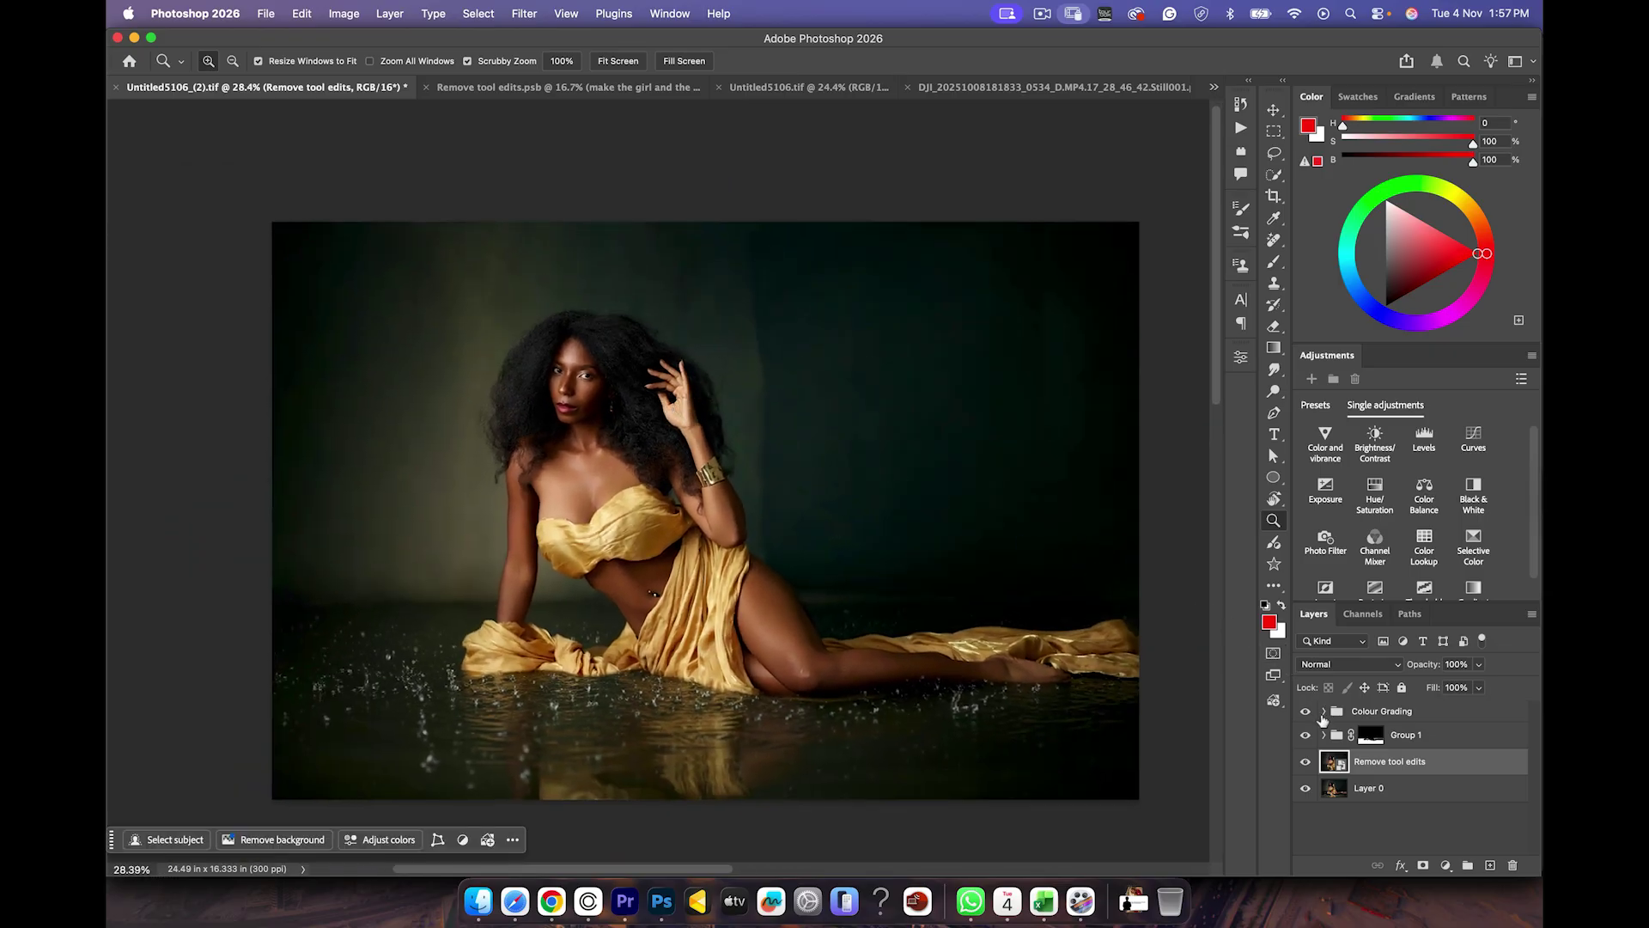
Step: Hide Colour Grading and Group 1, keep Remove tool edits visible, then go to Remove tool edits.psb
drag(1307, 712, 1306, 762)
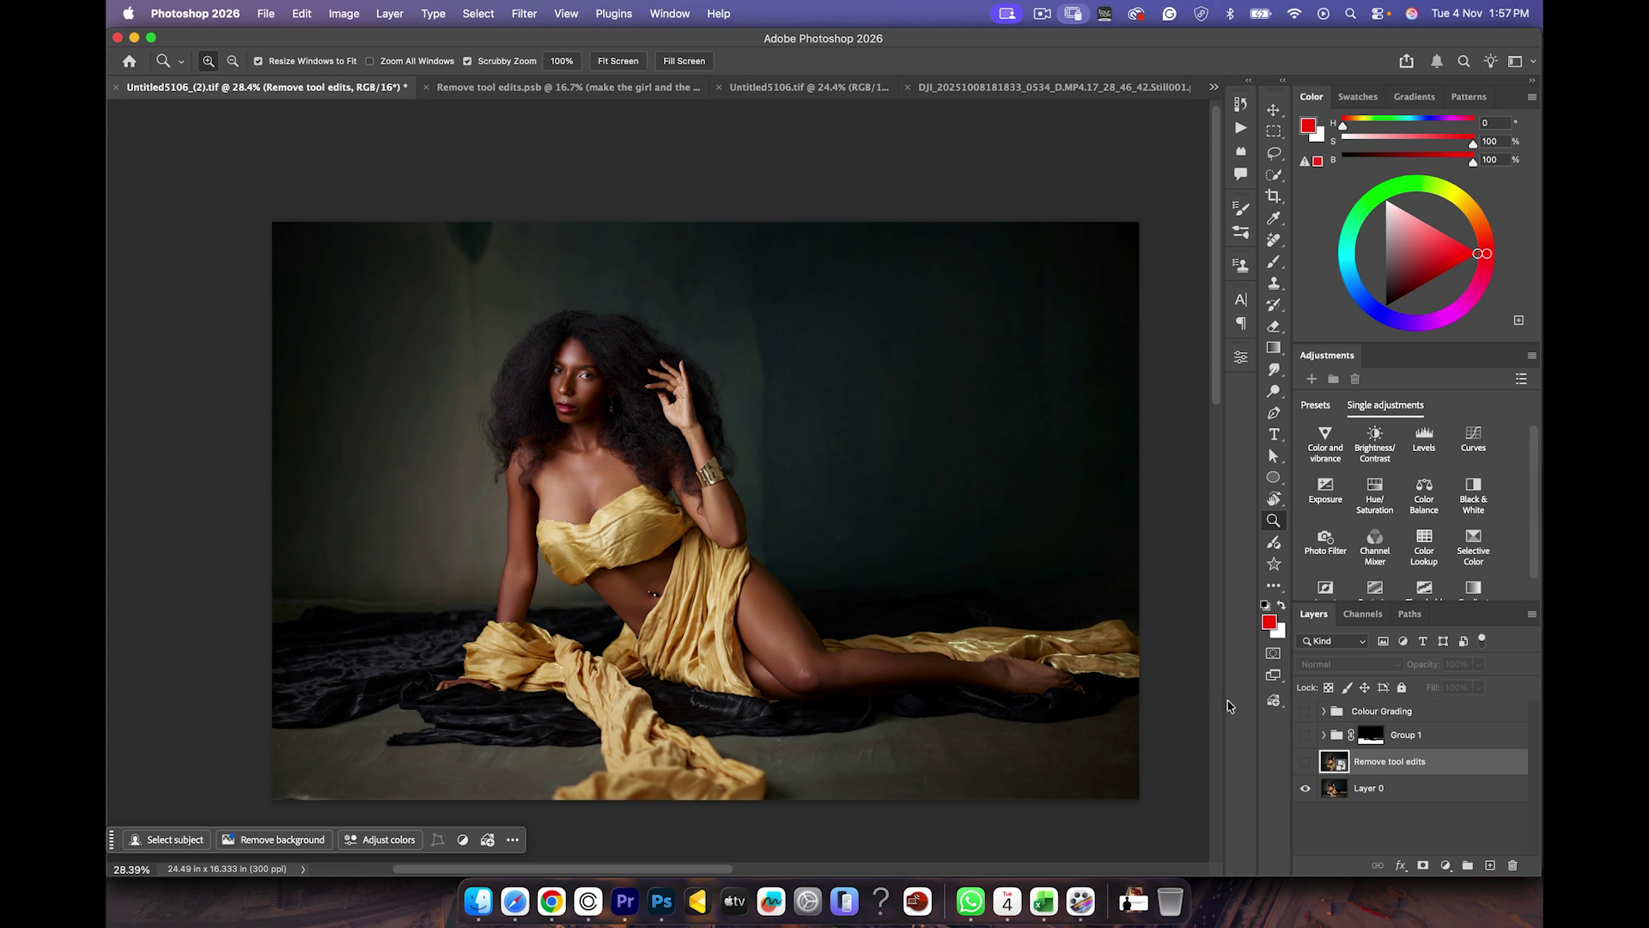
click(1305, 763)
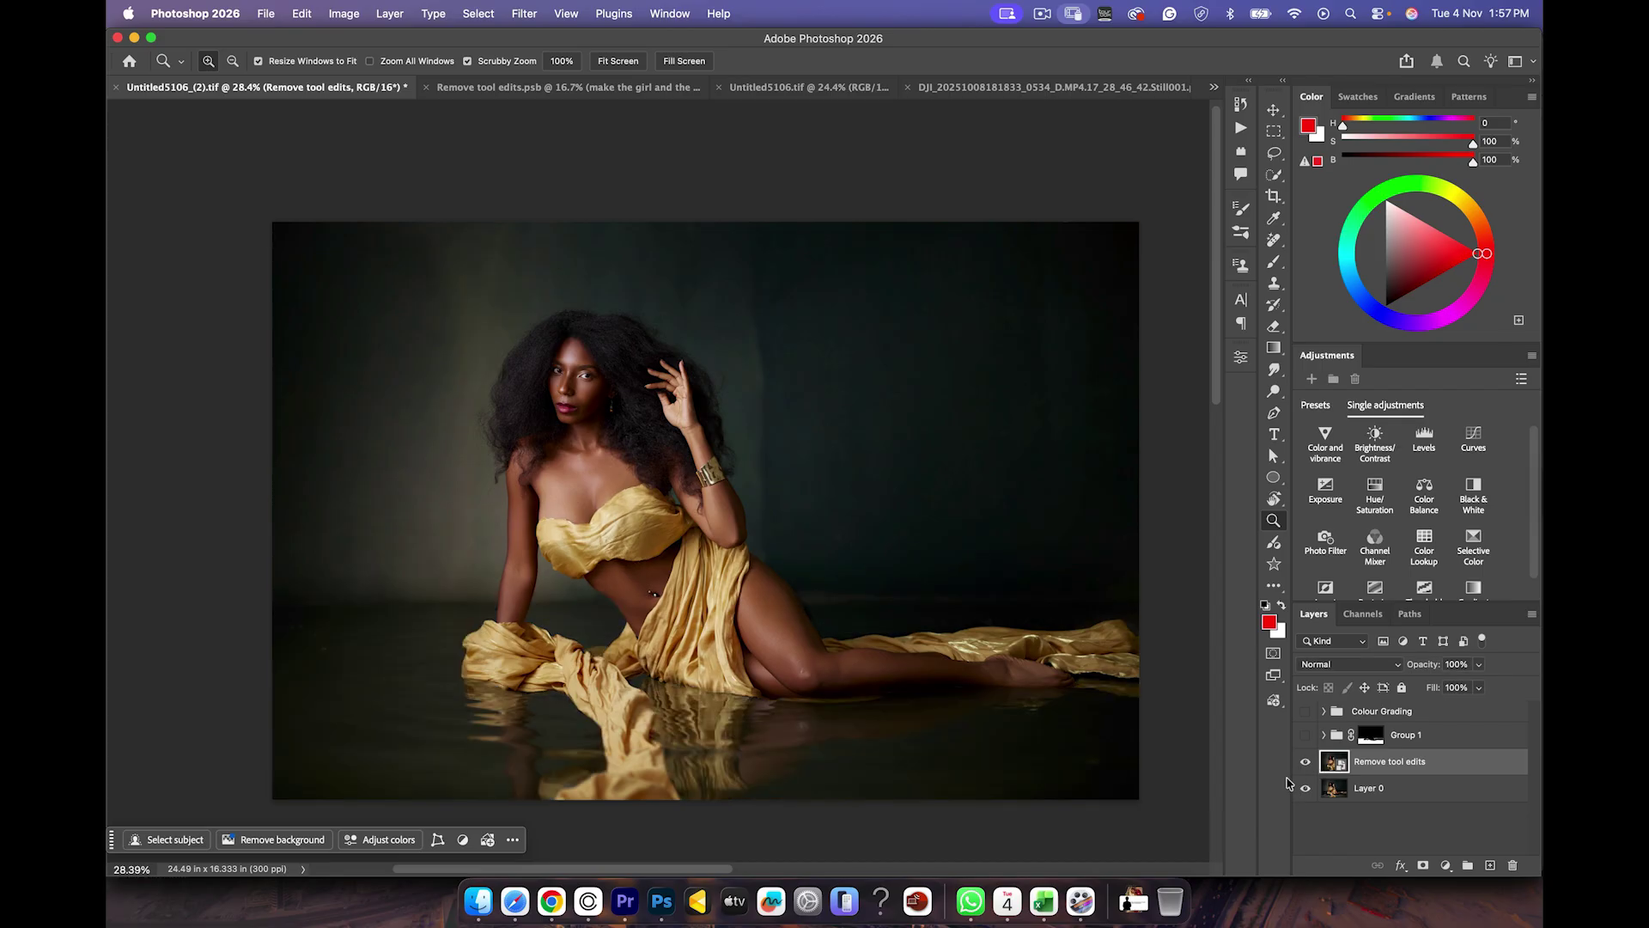
click(1305, 766)
click(1306, 766)
click(486, 89)
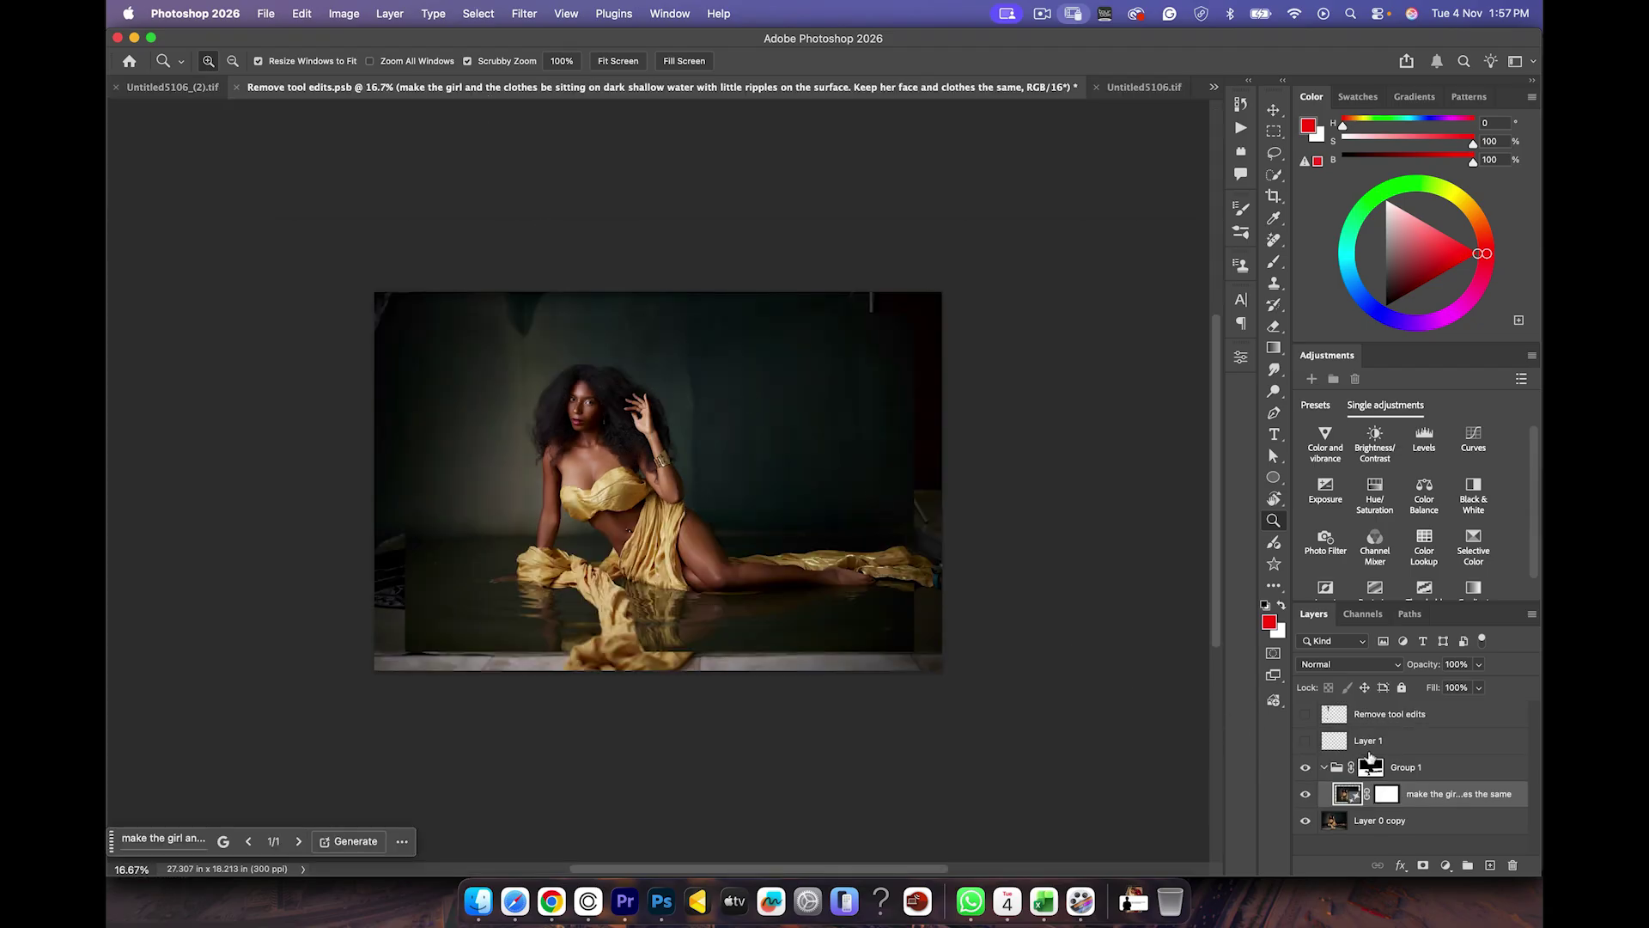
Step: Review the generative water layer's prompt, compare it with the original cloth, and disable Group 1's mask
double_click(1347, 794)
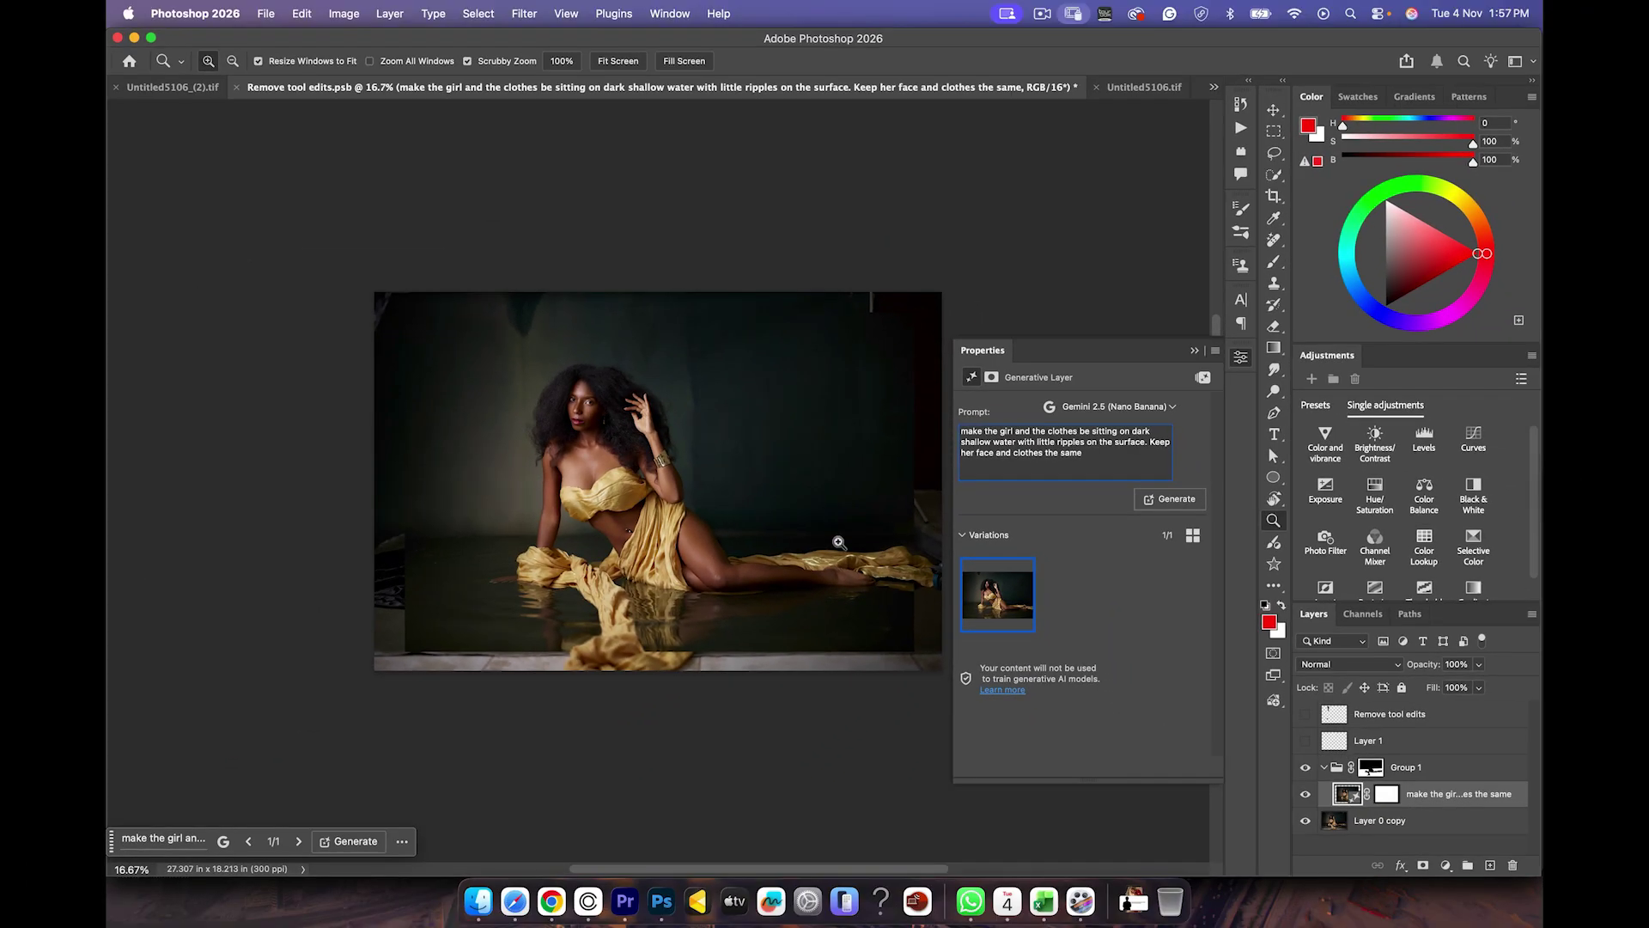
drag(677, 577, 728, 577)
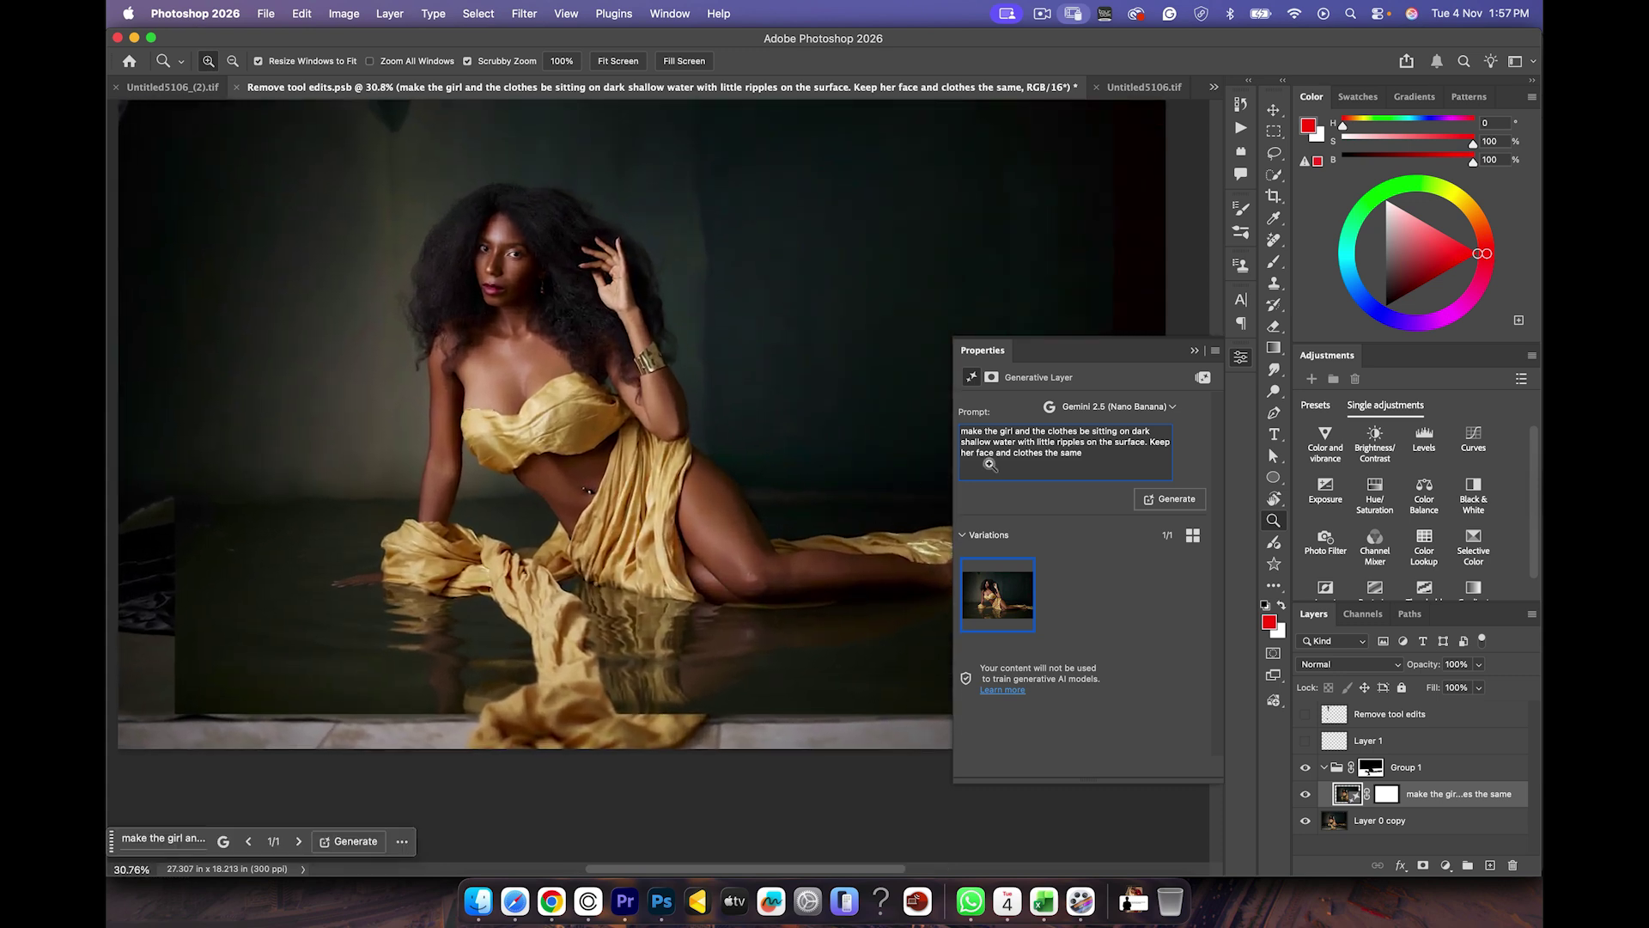
click(1306, 793)
click(1306, 793)
click(1306, 794)
click(1305, 793)
click(1305, 795)
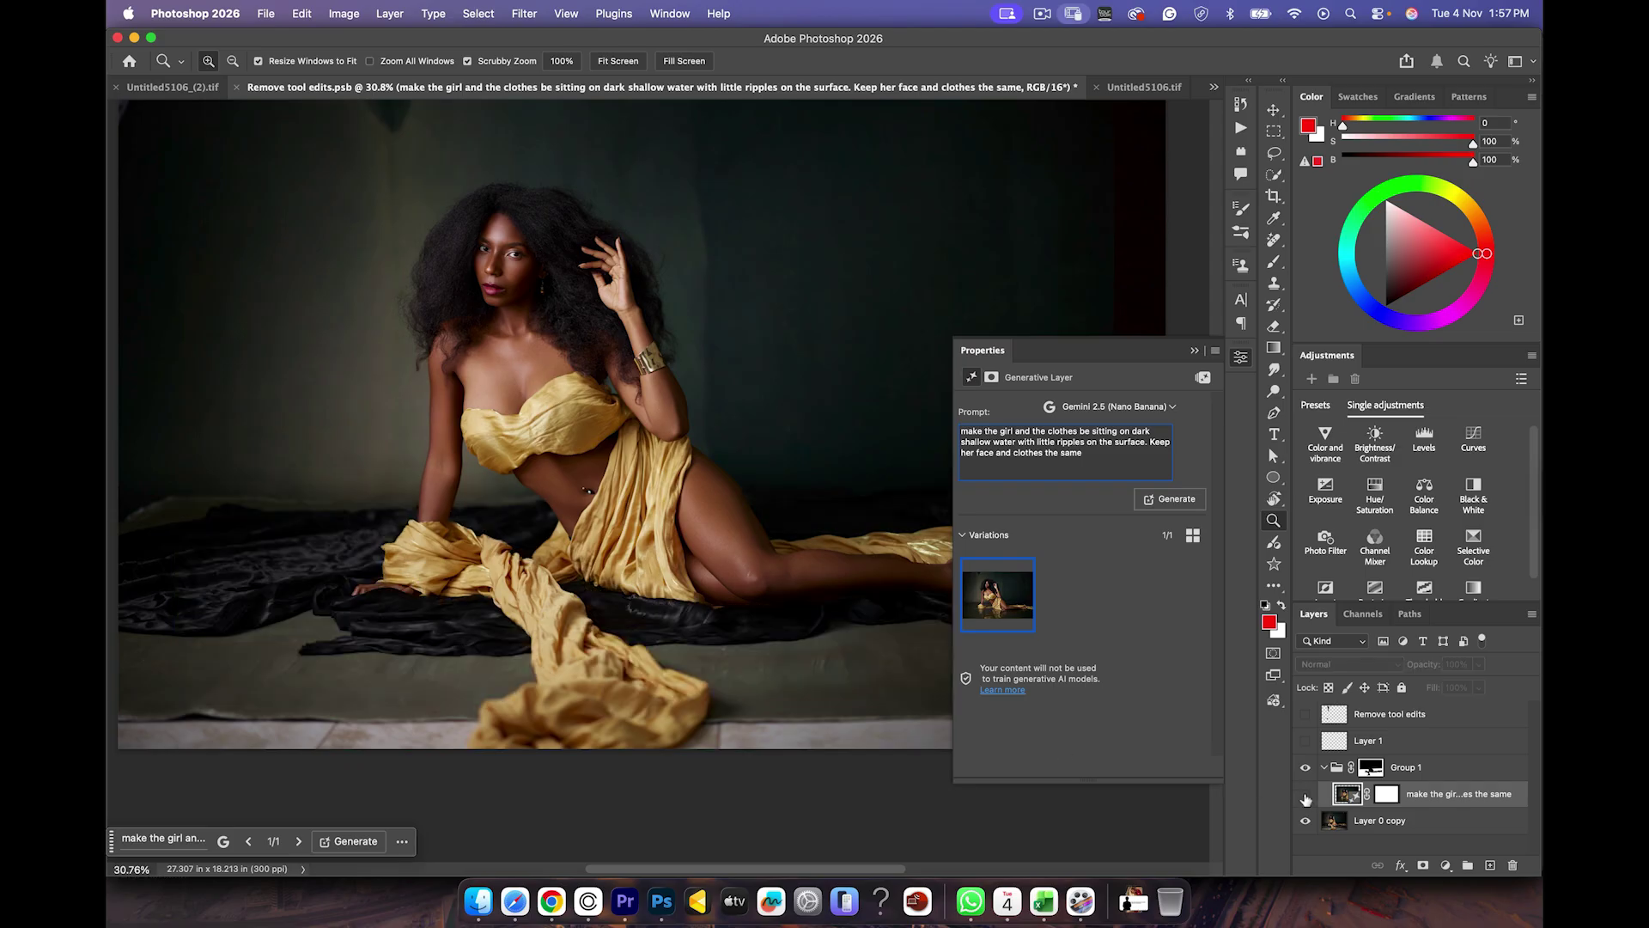
click(1305, 794)
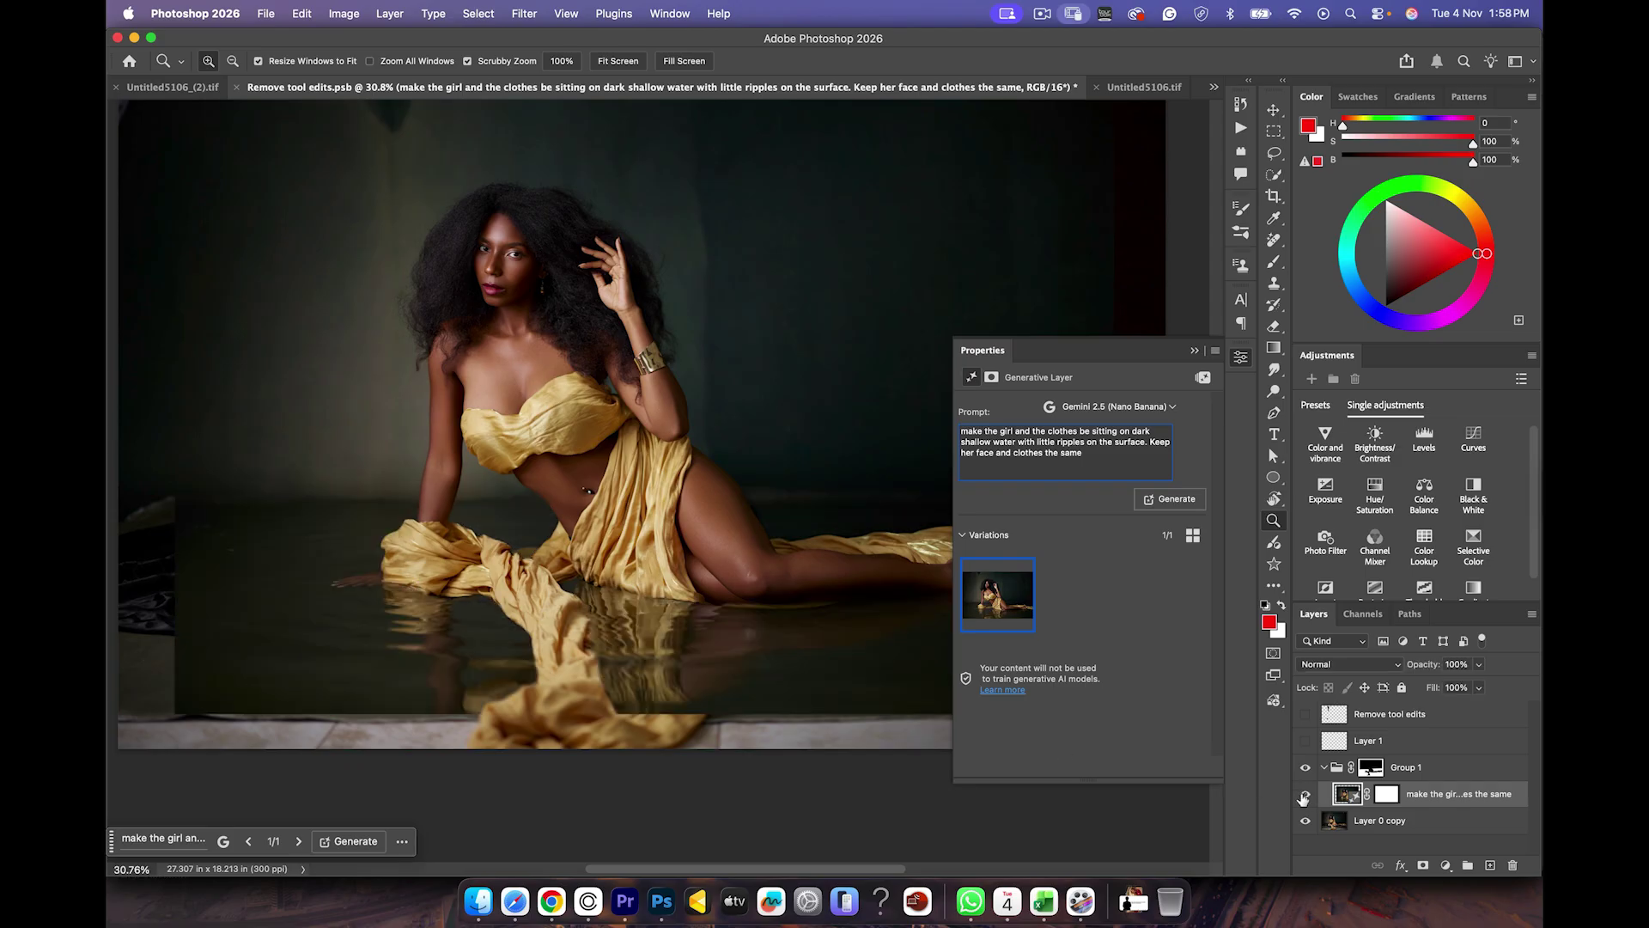
shift+click(1368, 772)
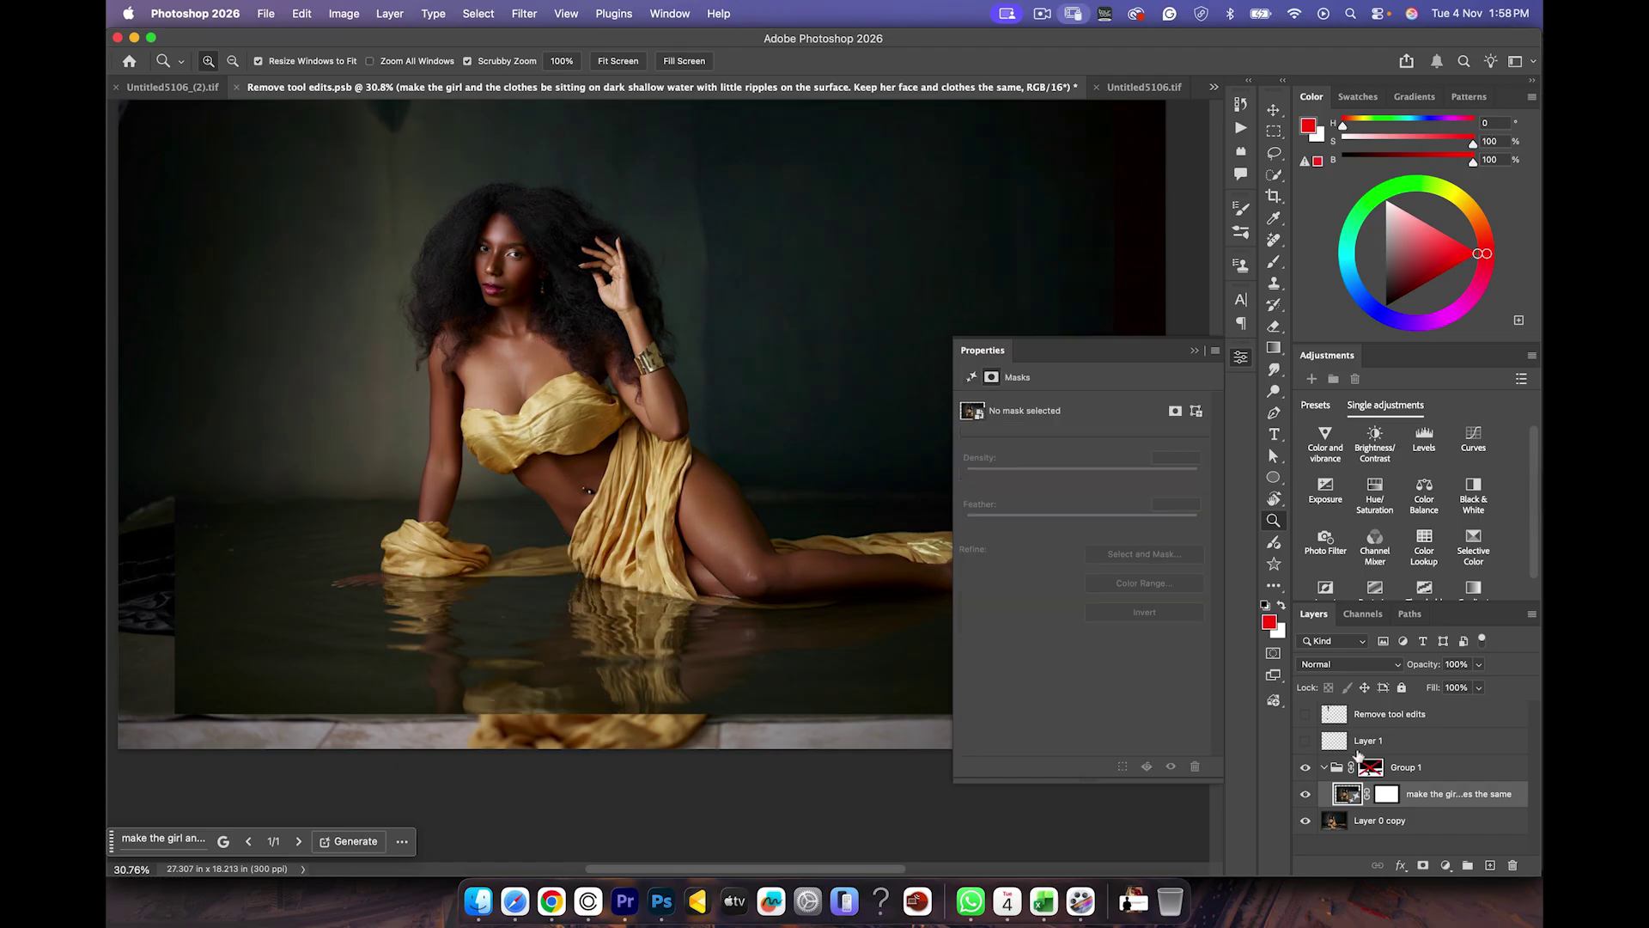
Step: Compare Group 1's generated face with the sharper original up close, leaving Group 1 visible
click(1194, 350)
drag(505, 243, 644, 250)
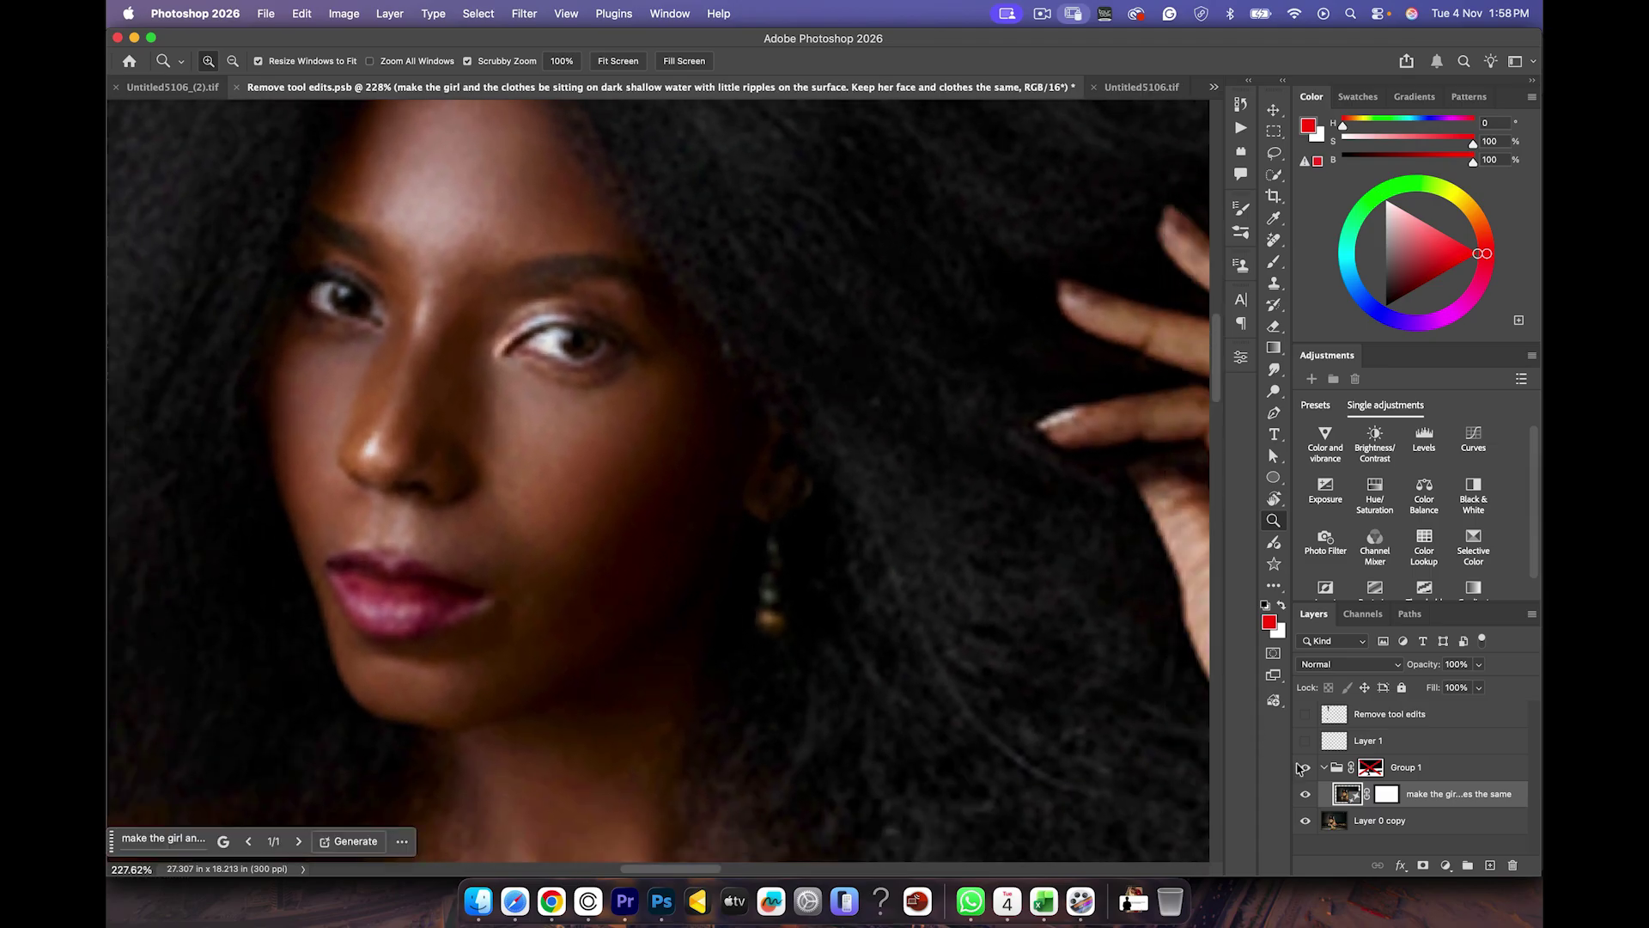
click(1307, 768)
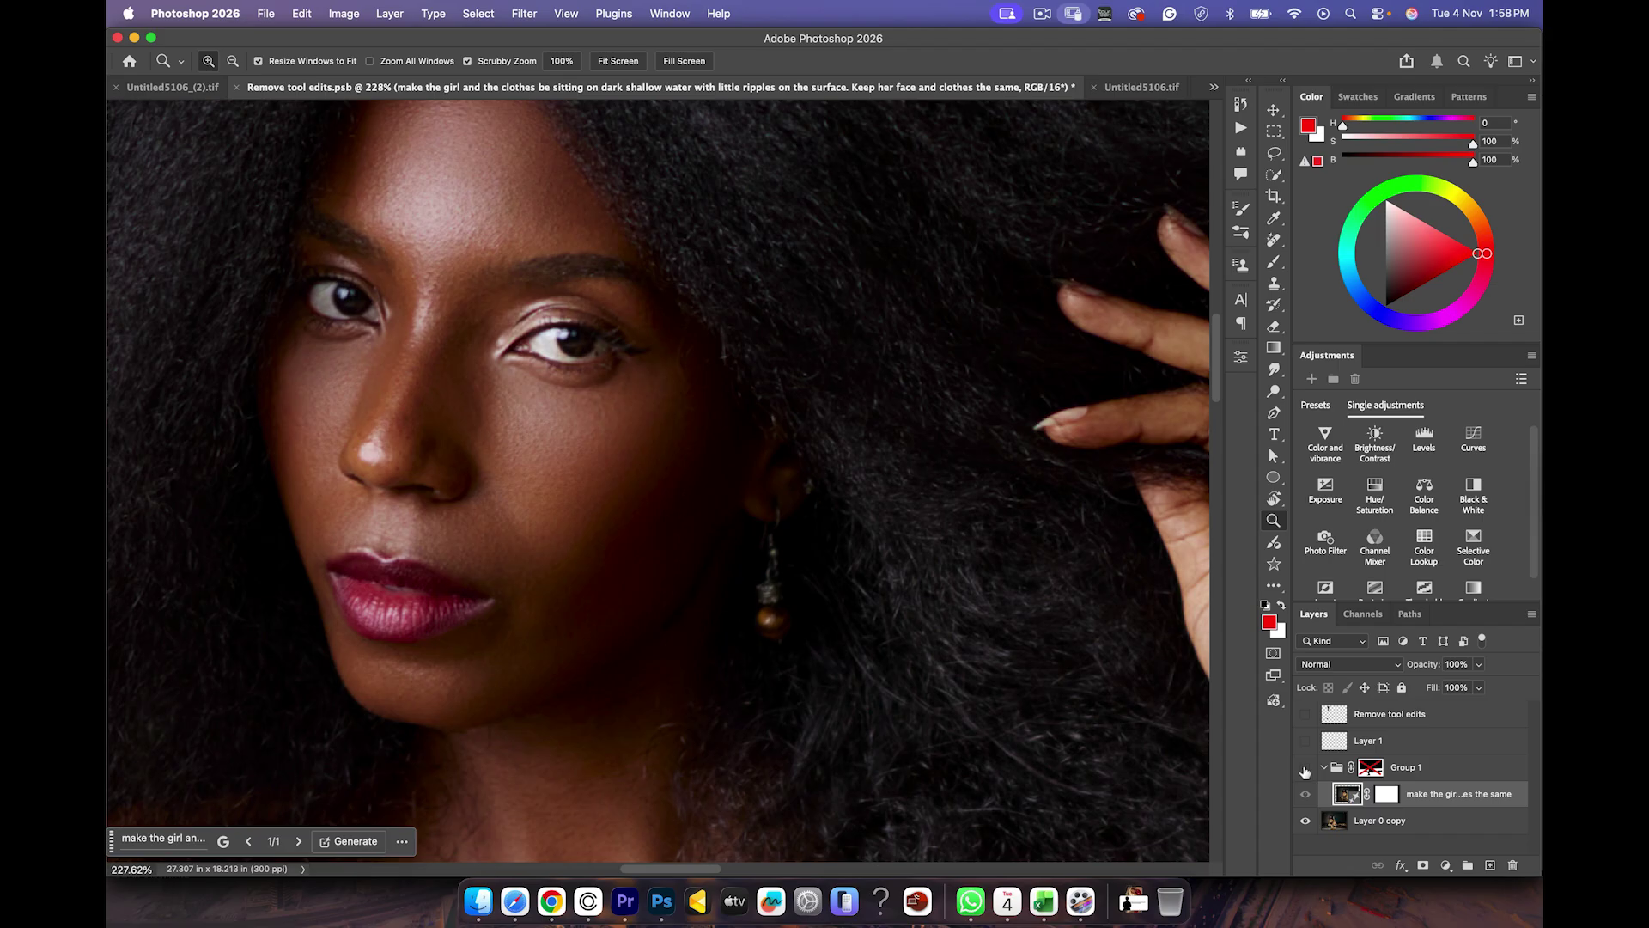
click(1305, 768)
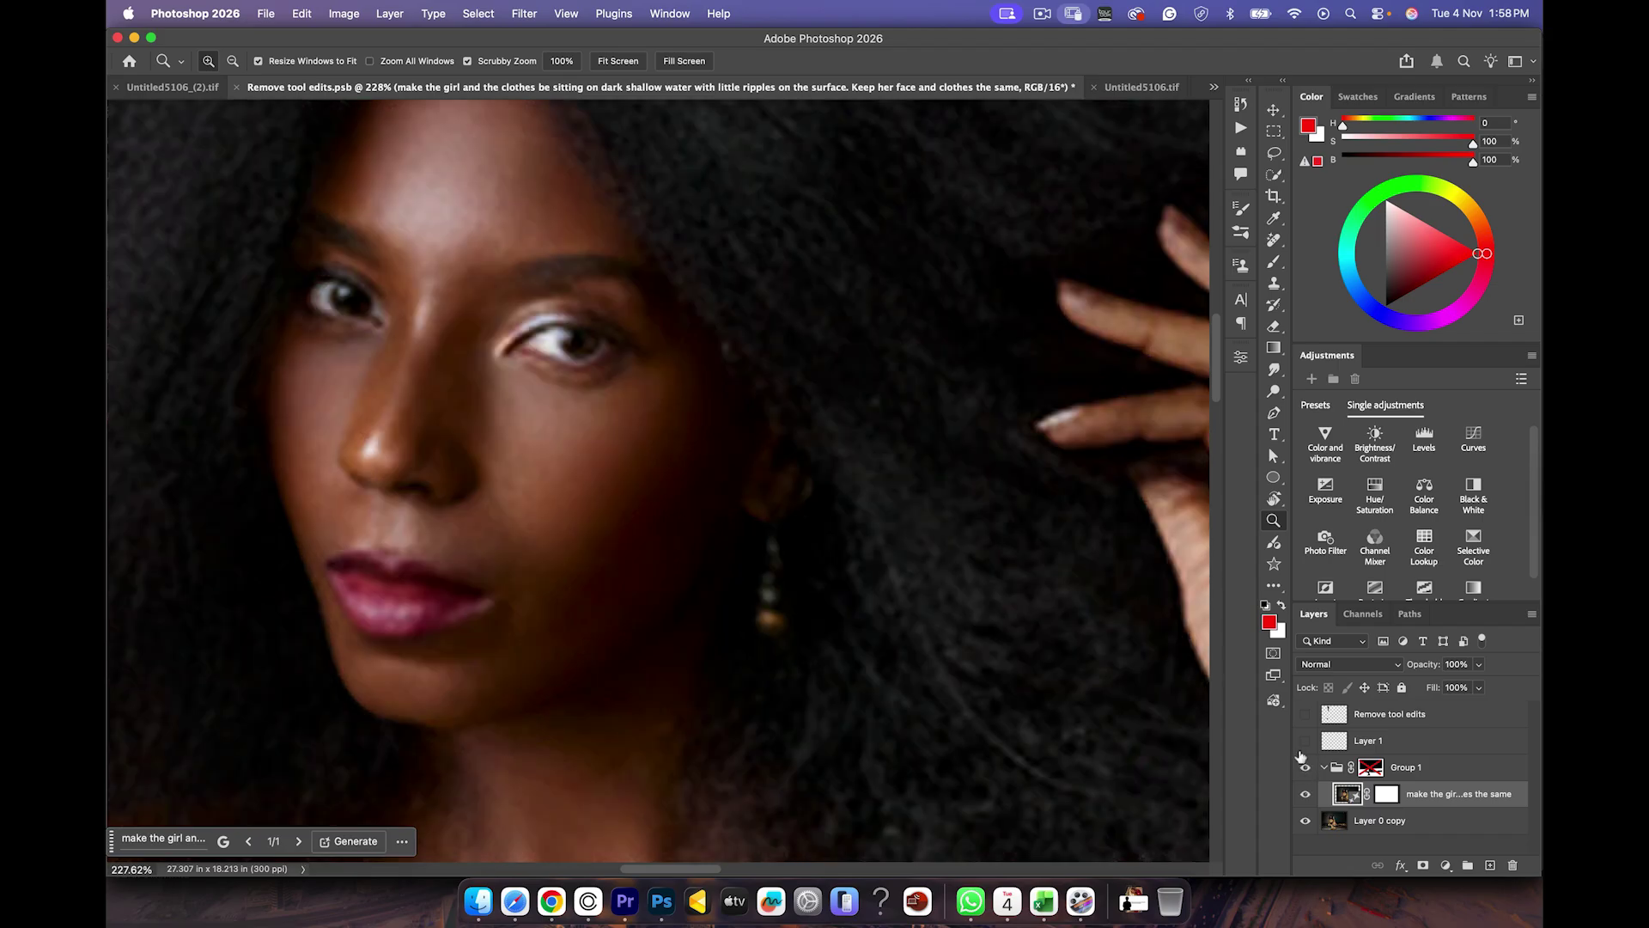
drag(876, 470, 748, 475)
scroll(788, 475, right, 5)
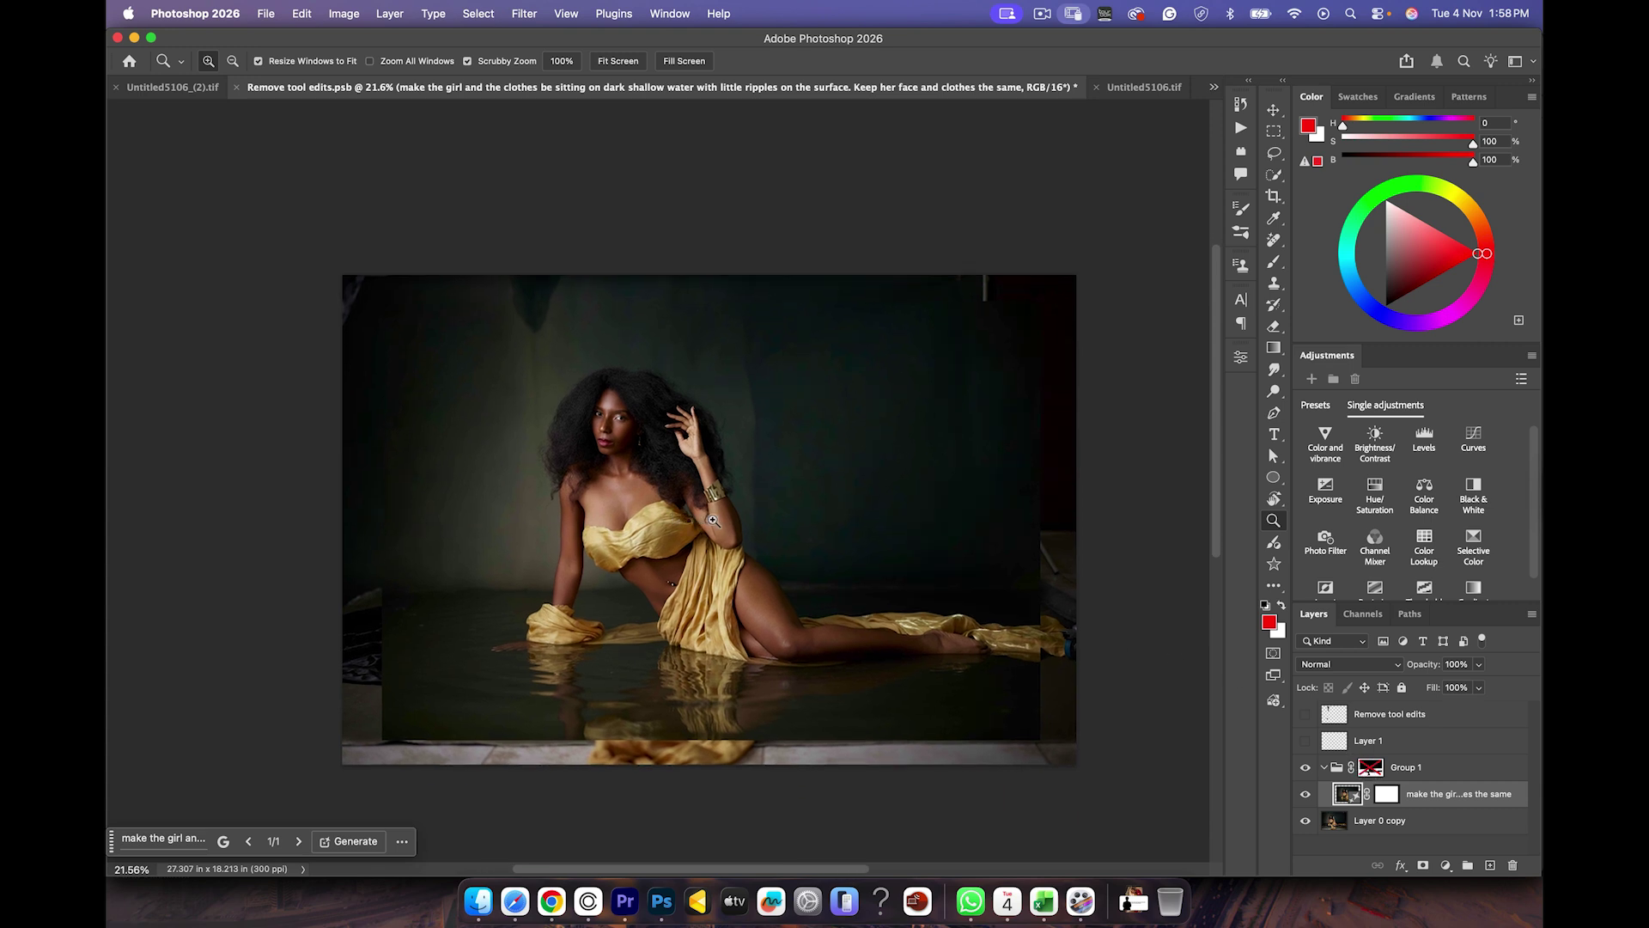
Step: Enable Group 1's mask so the yellow fabric spills into the water, comparing on and off
shift+click(1372, 769)
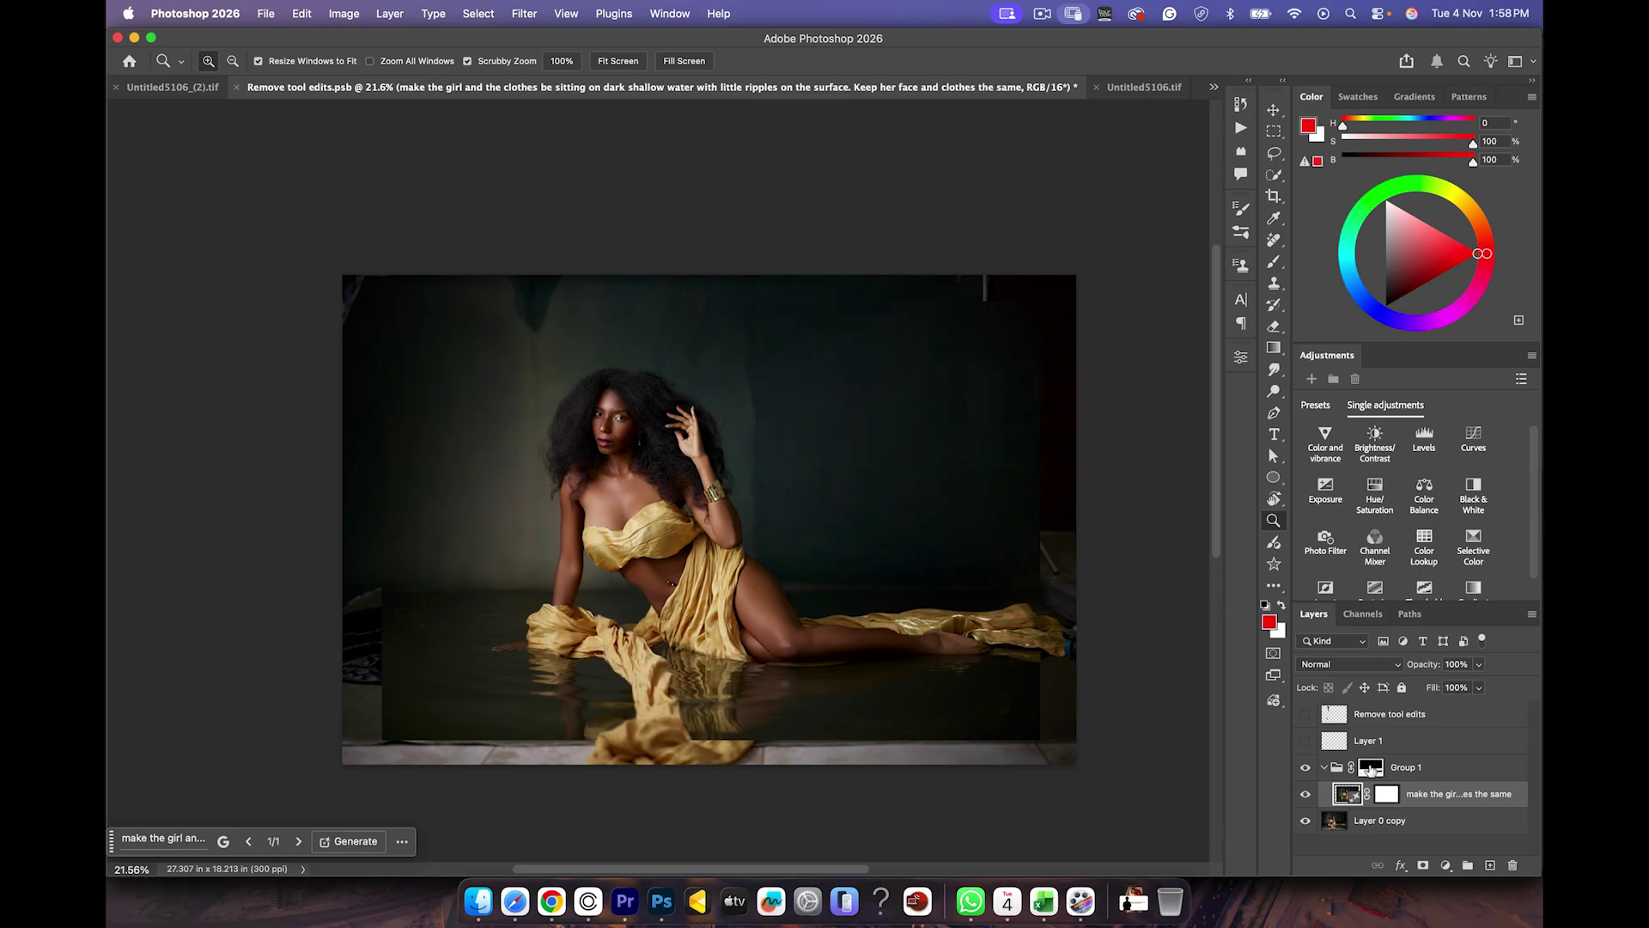
scroll(638, 608, up, 3)
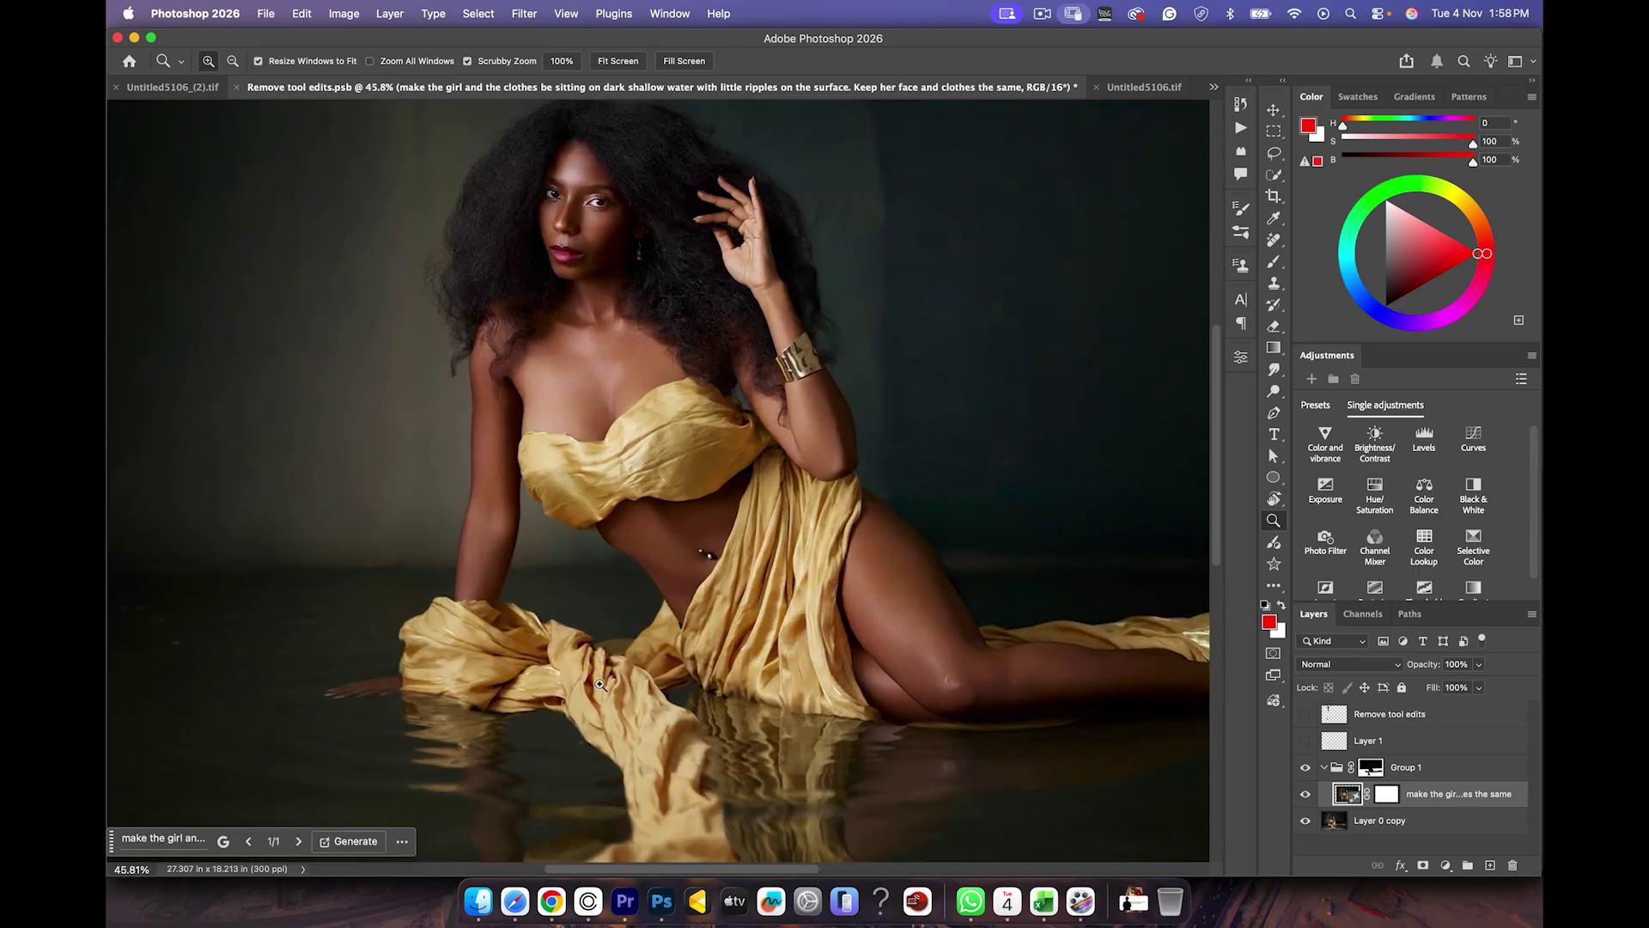
click(1305, 768)
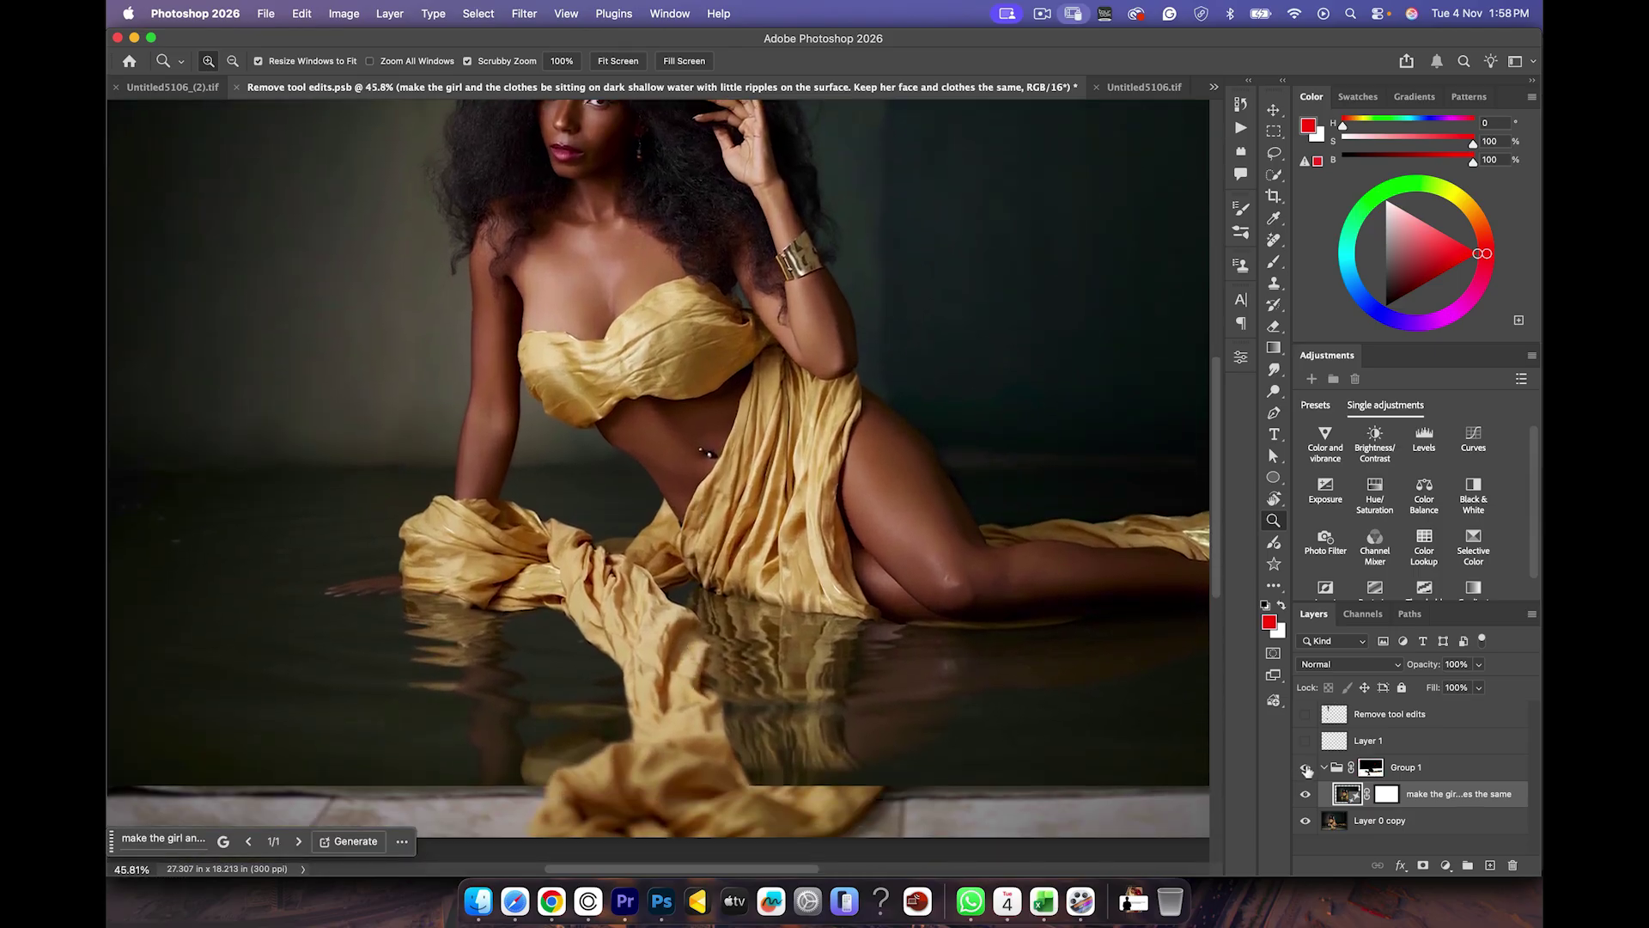
shift+click(1367, 771)
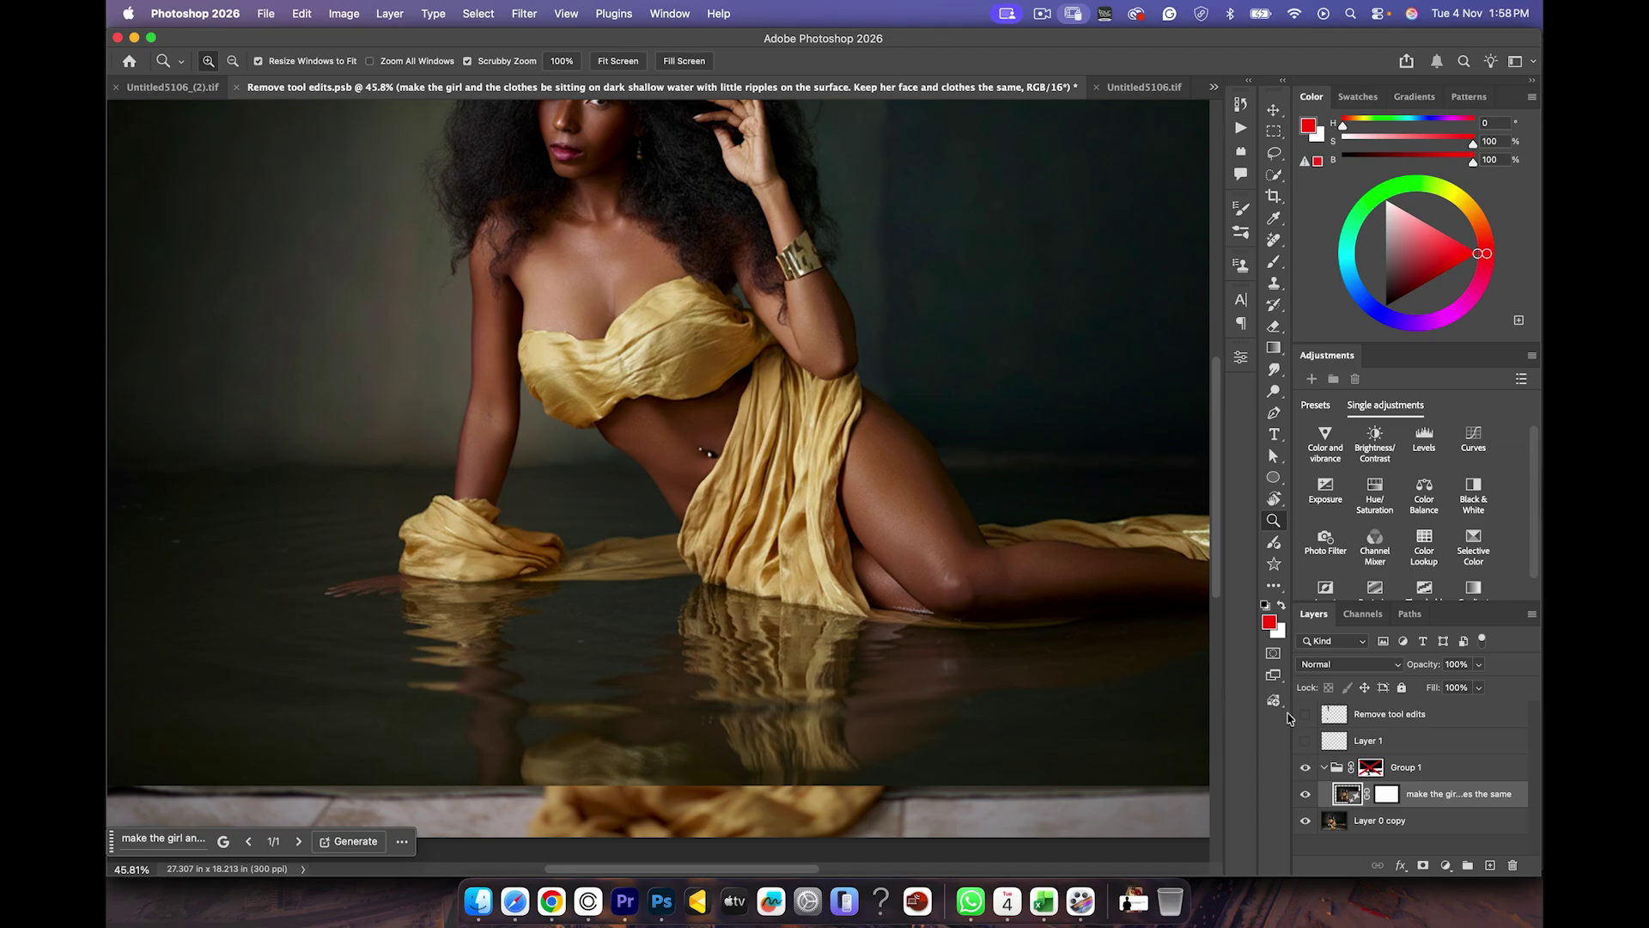
shift+click(1370, 770)
shift+click(1370, 770)
shift+click(1367, 767)
Step: Check at high zoom that the enabled mask keeps the armband sharp, then view the whole image
drag(773, 237, 908, 262)
shift+click(1369, 770)
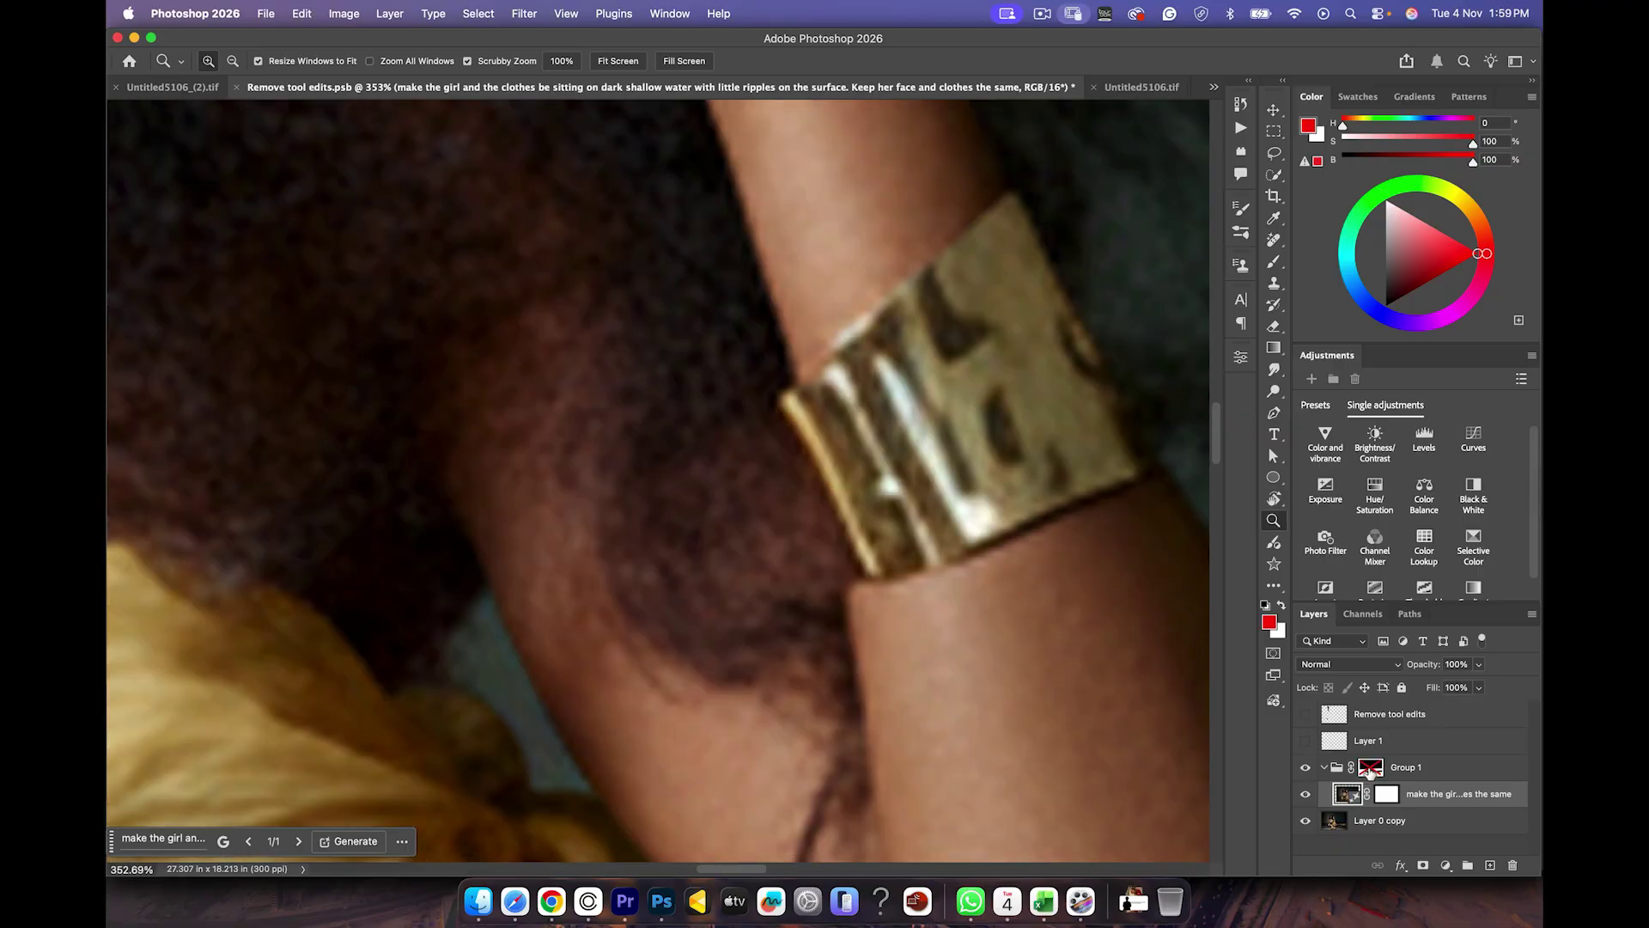
shift+click(1371, 769)
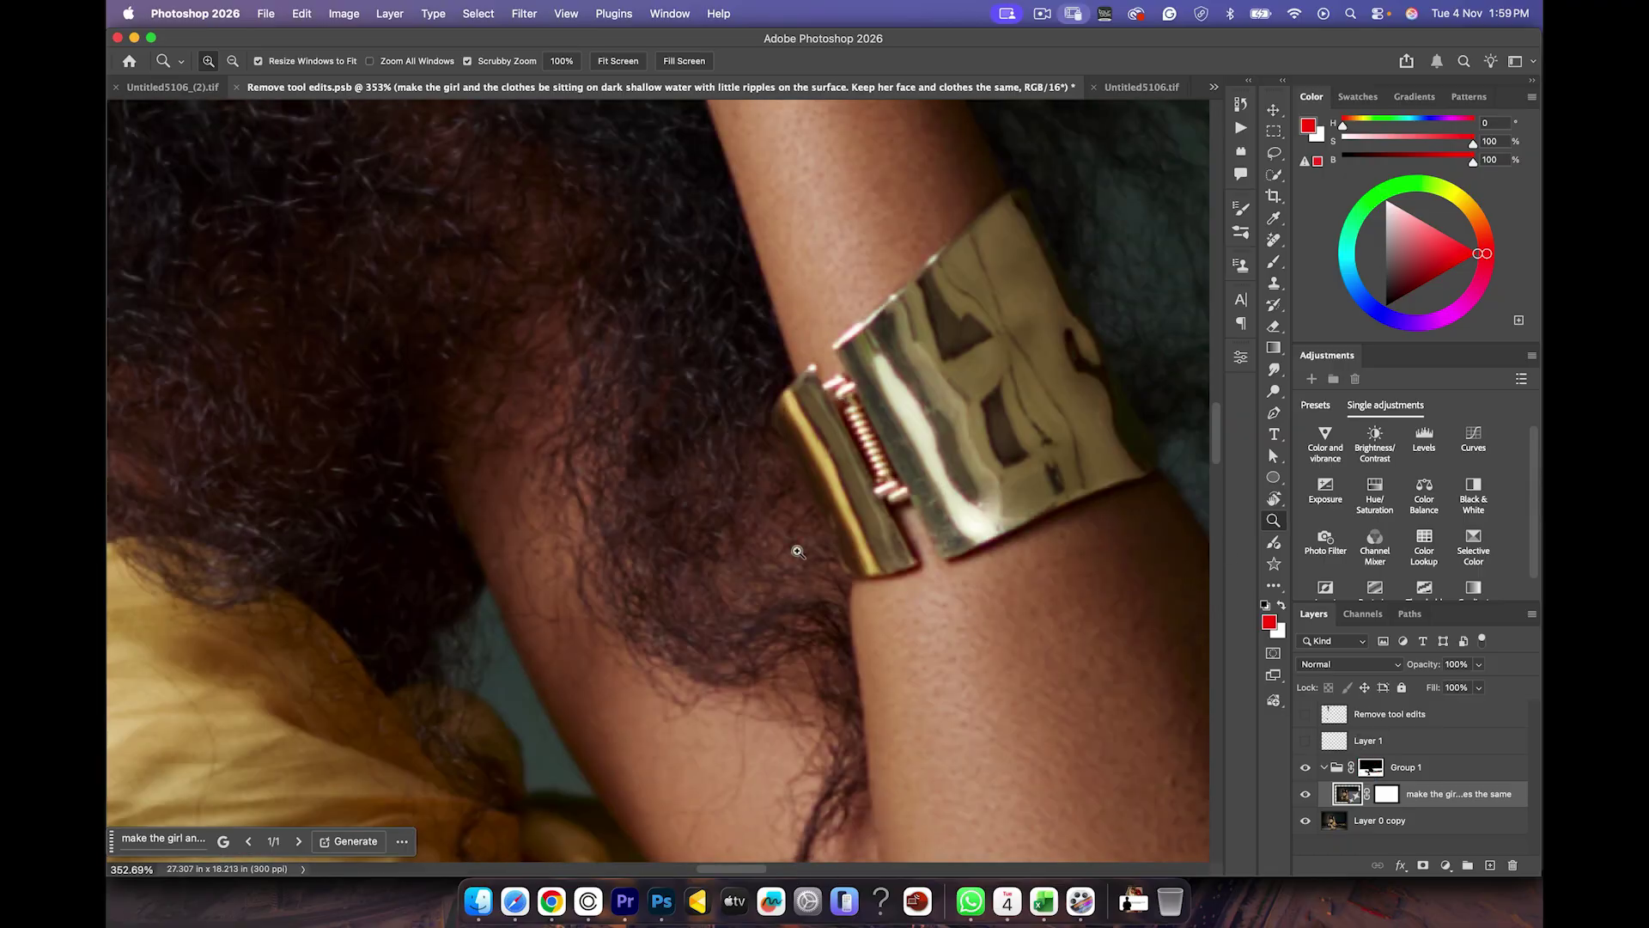
drag(859, 496, 726, 500)
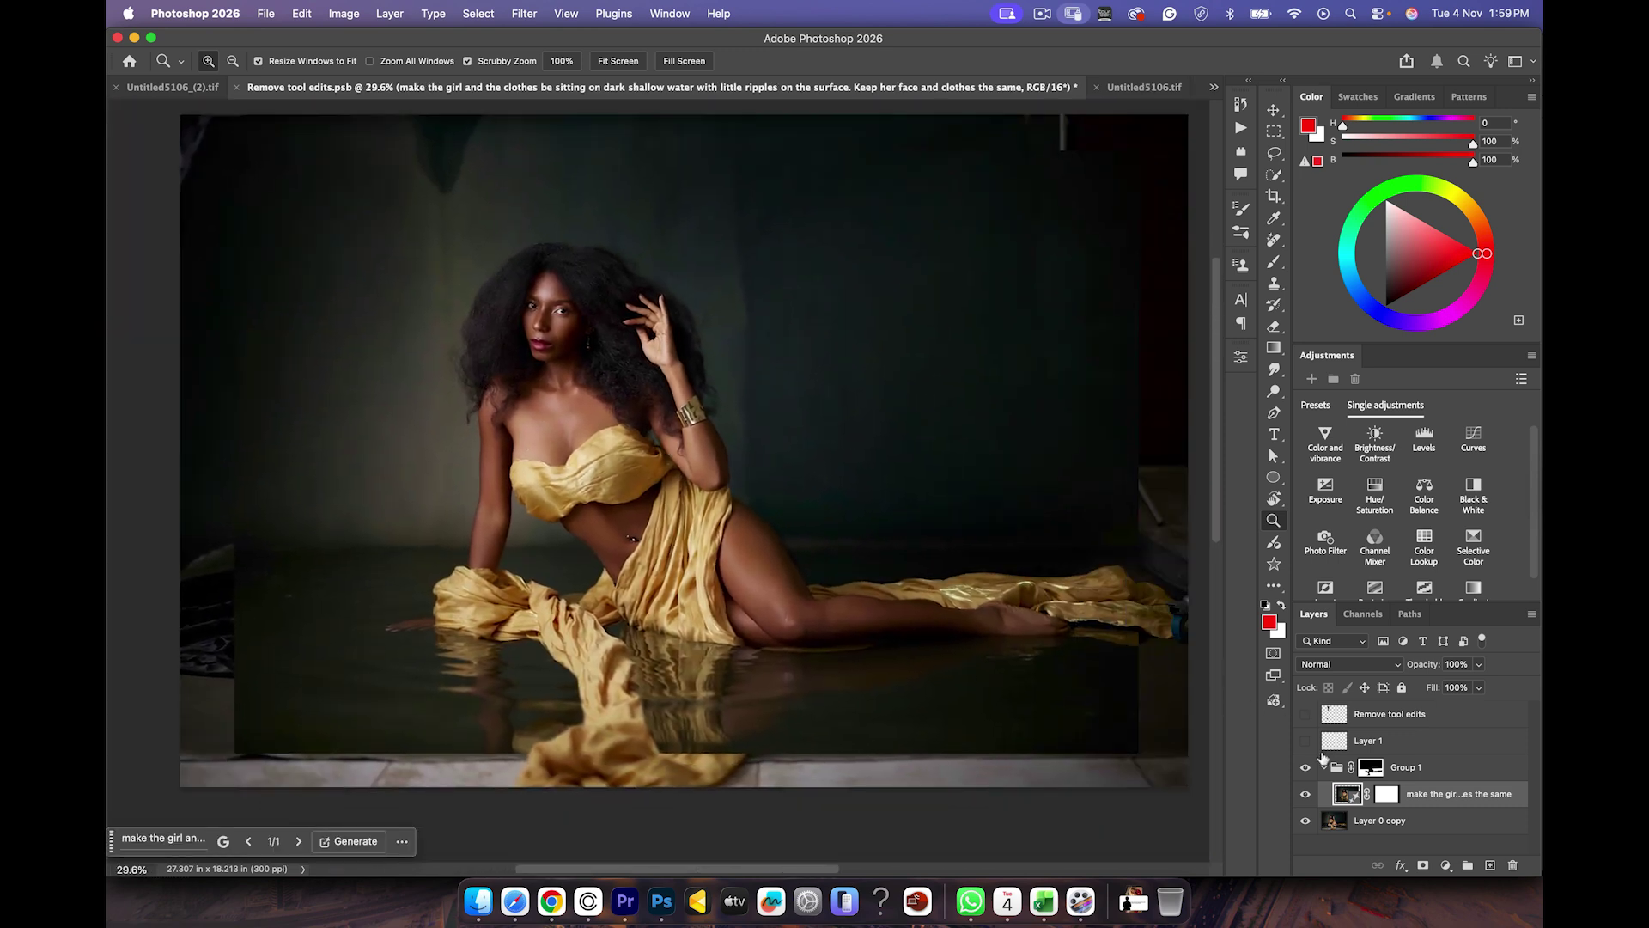
Step: Toggle the Remove tool edits layer up close to confirm it removes the stray hand
click(1306, 718)
click(1306, 718)
click(1305, 718)
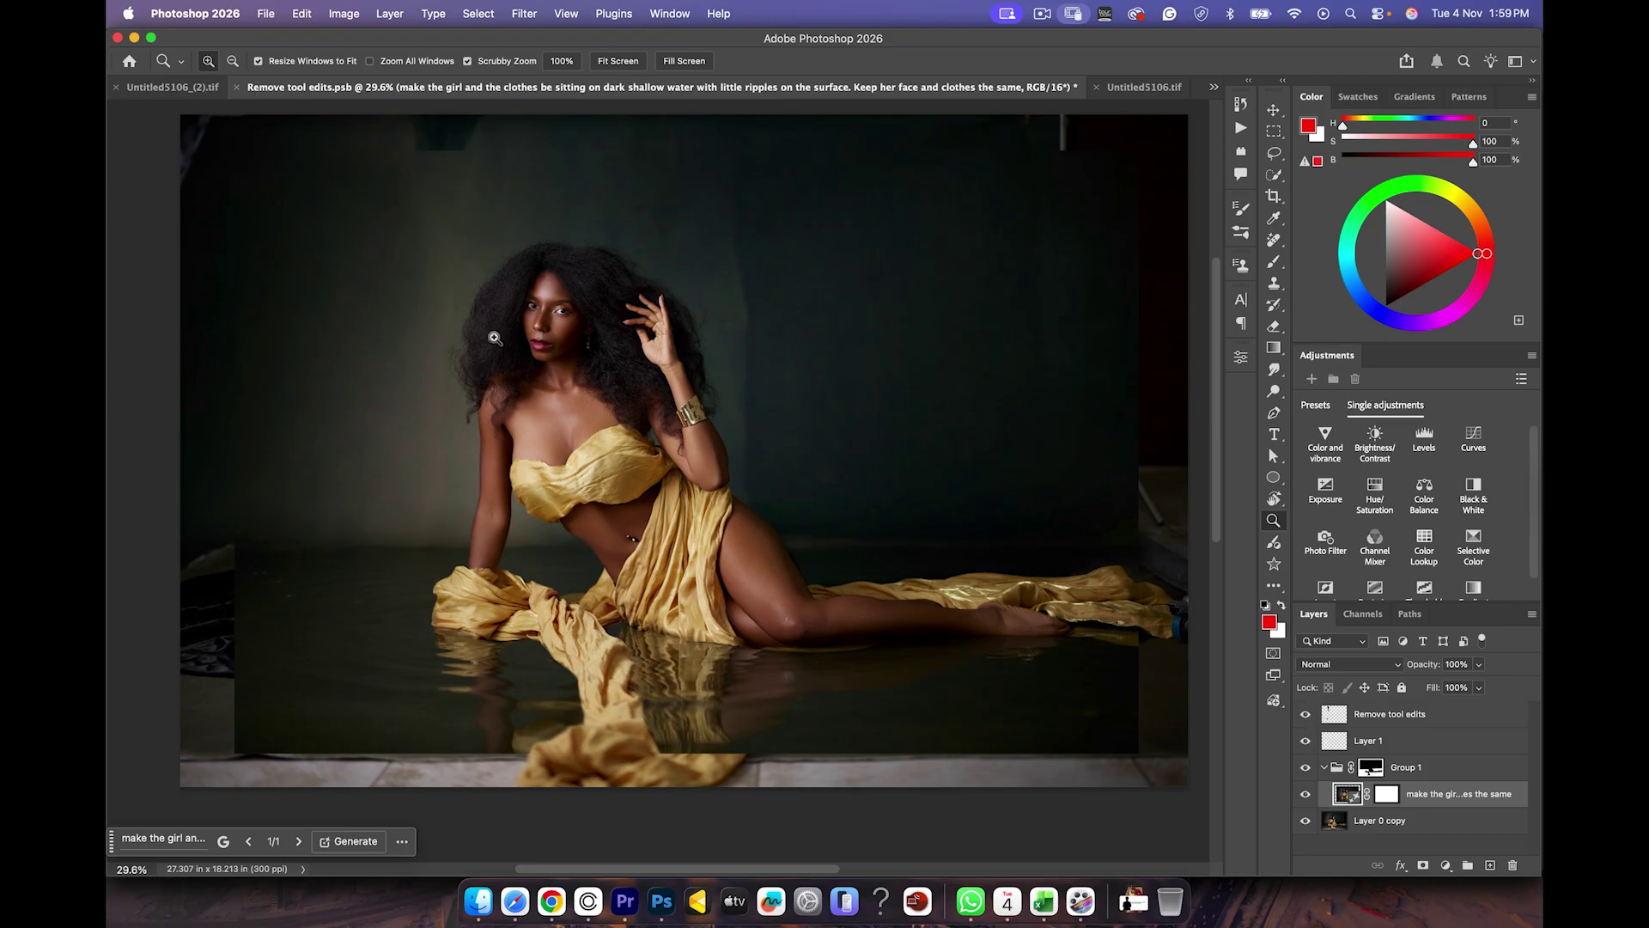
drag(415, 264, 462, 267)
scroll(463, 267, down, 2)
scroll(462, 268, left, 2)
click(1305, 718)
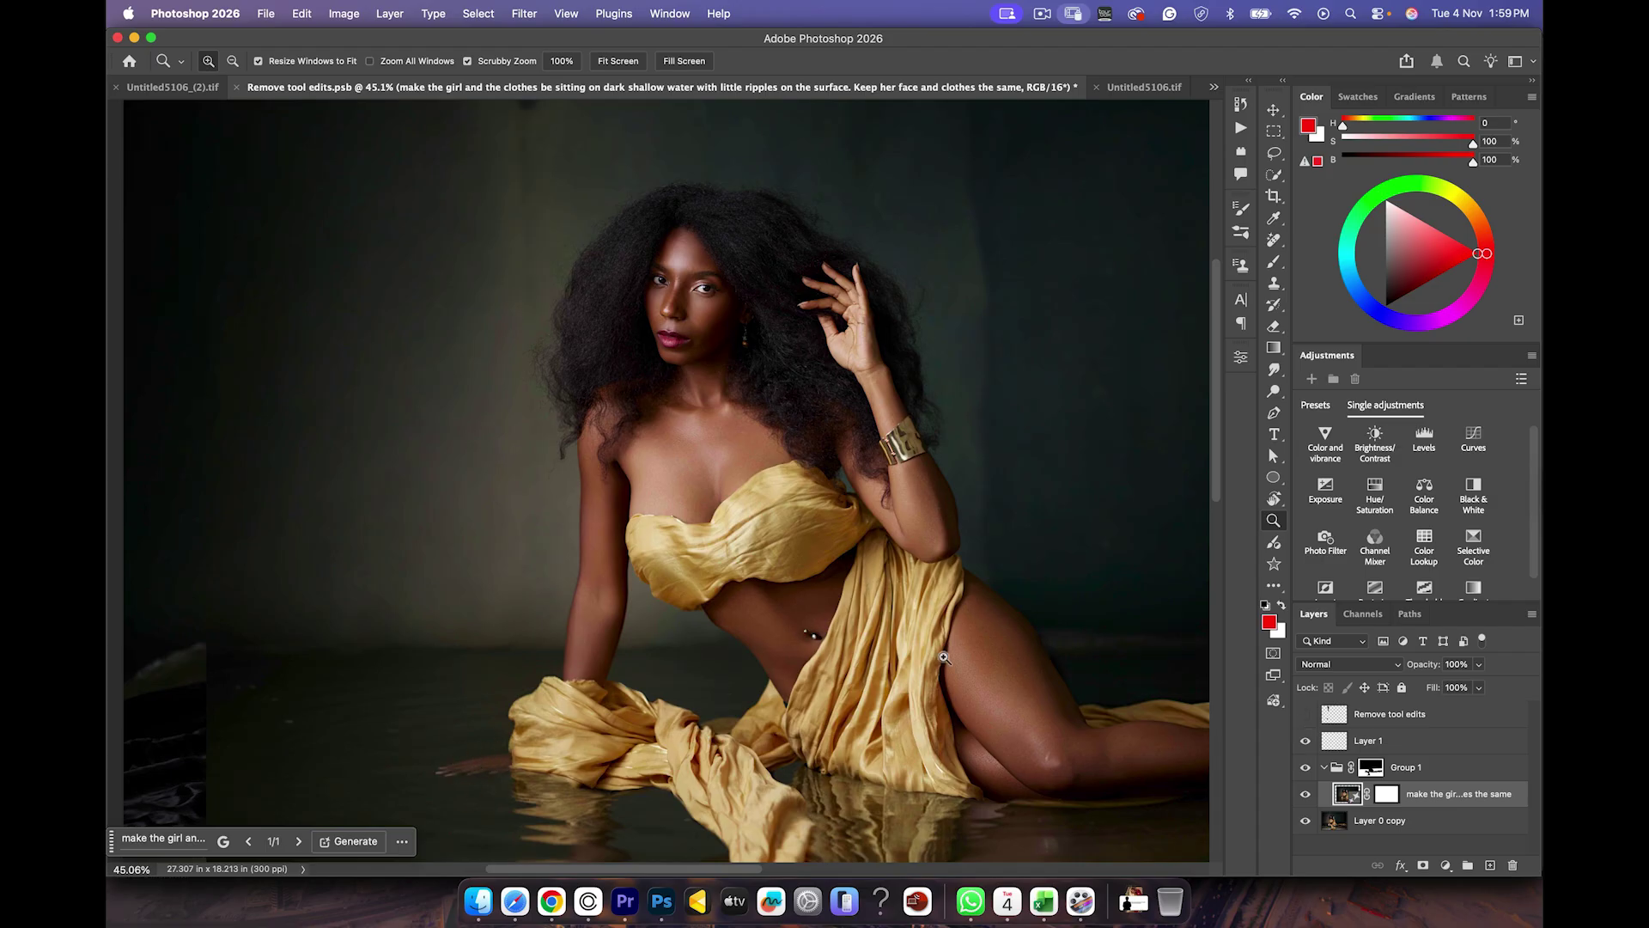
click(1306, 718)
Step: Recheck the Remove tool edits layer against the backdrop mark, leaving it switched on
scroll(578, 309, up, 5)
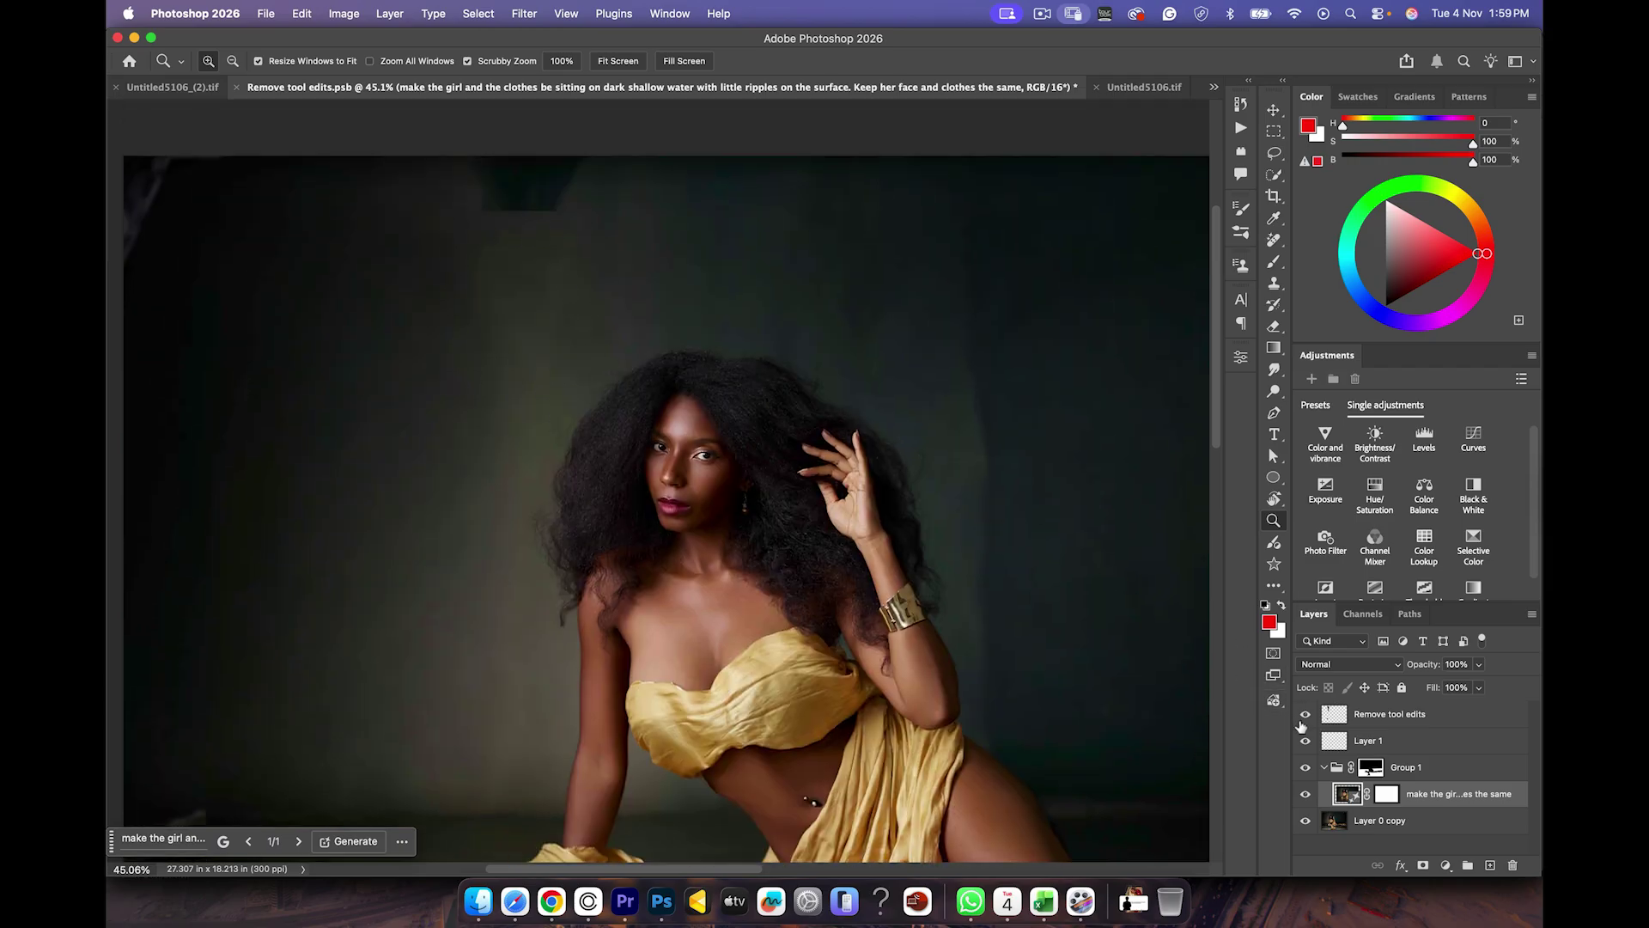
click(1305, 718)
click(1304, 717)
click(1304, 714)
click(1304, 714)
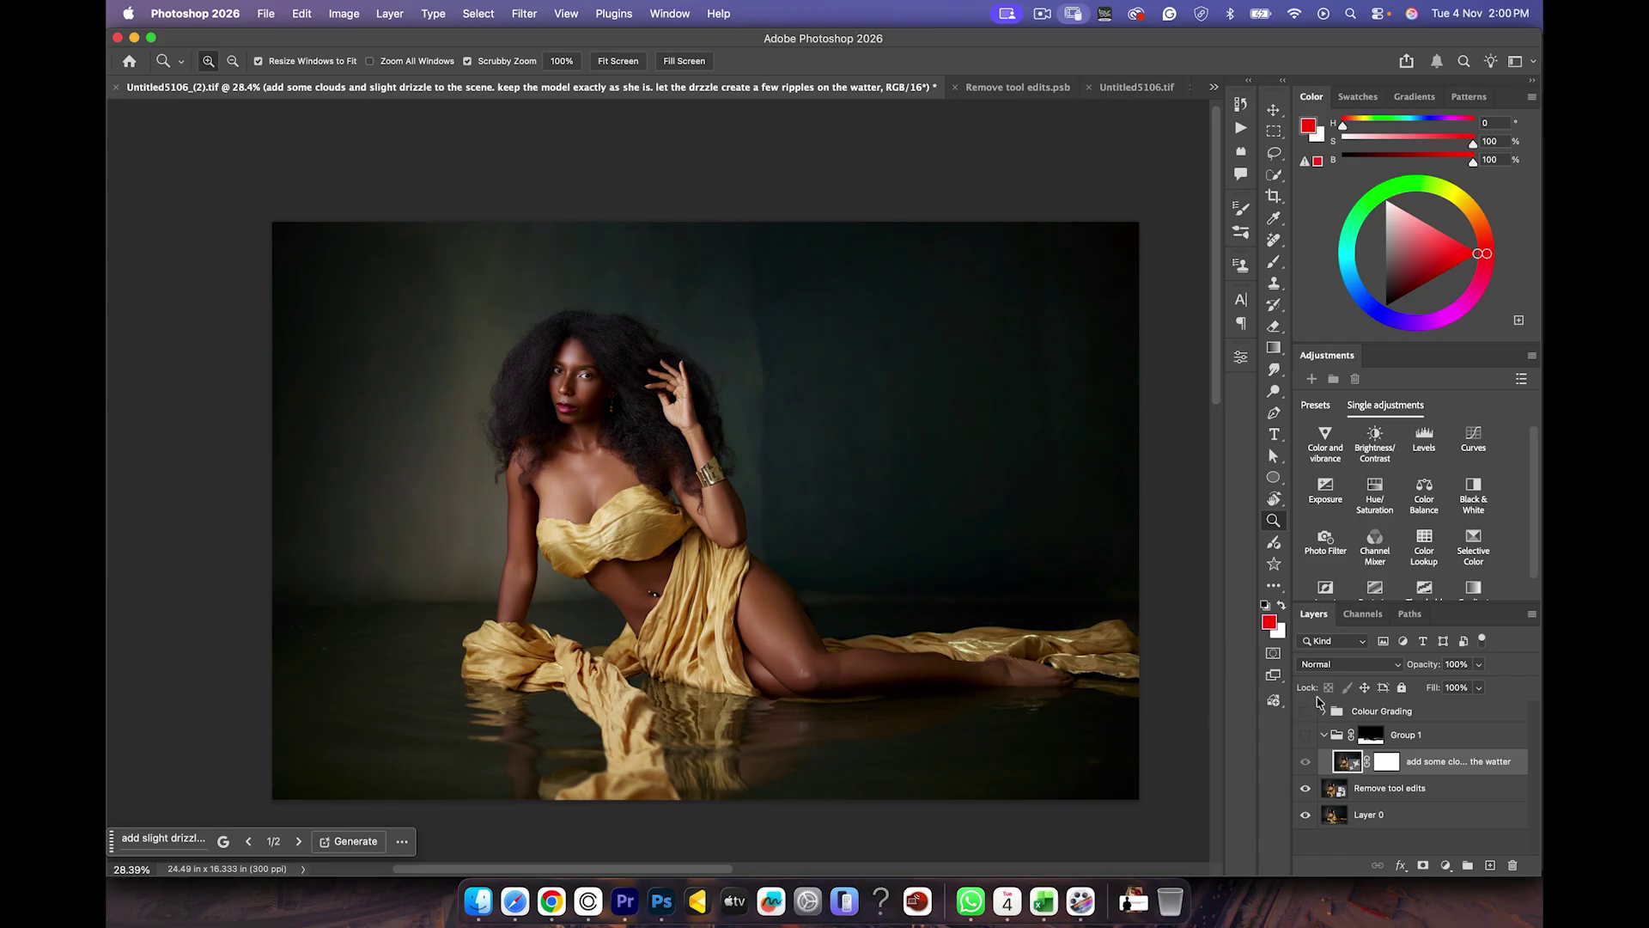
Step: Show Group 1's drizzle splashes on the water and display the generative layer's prompt and variations
click(1305, 736)
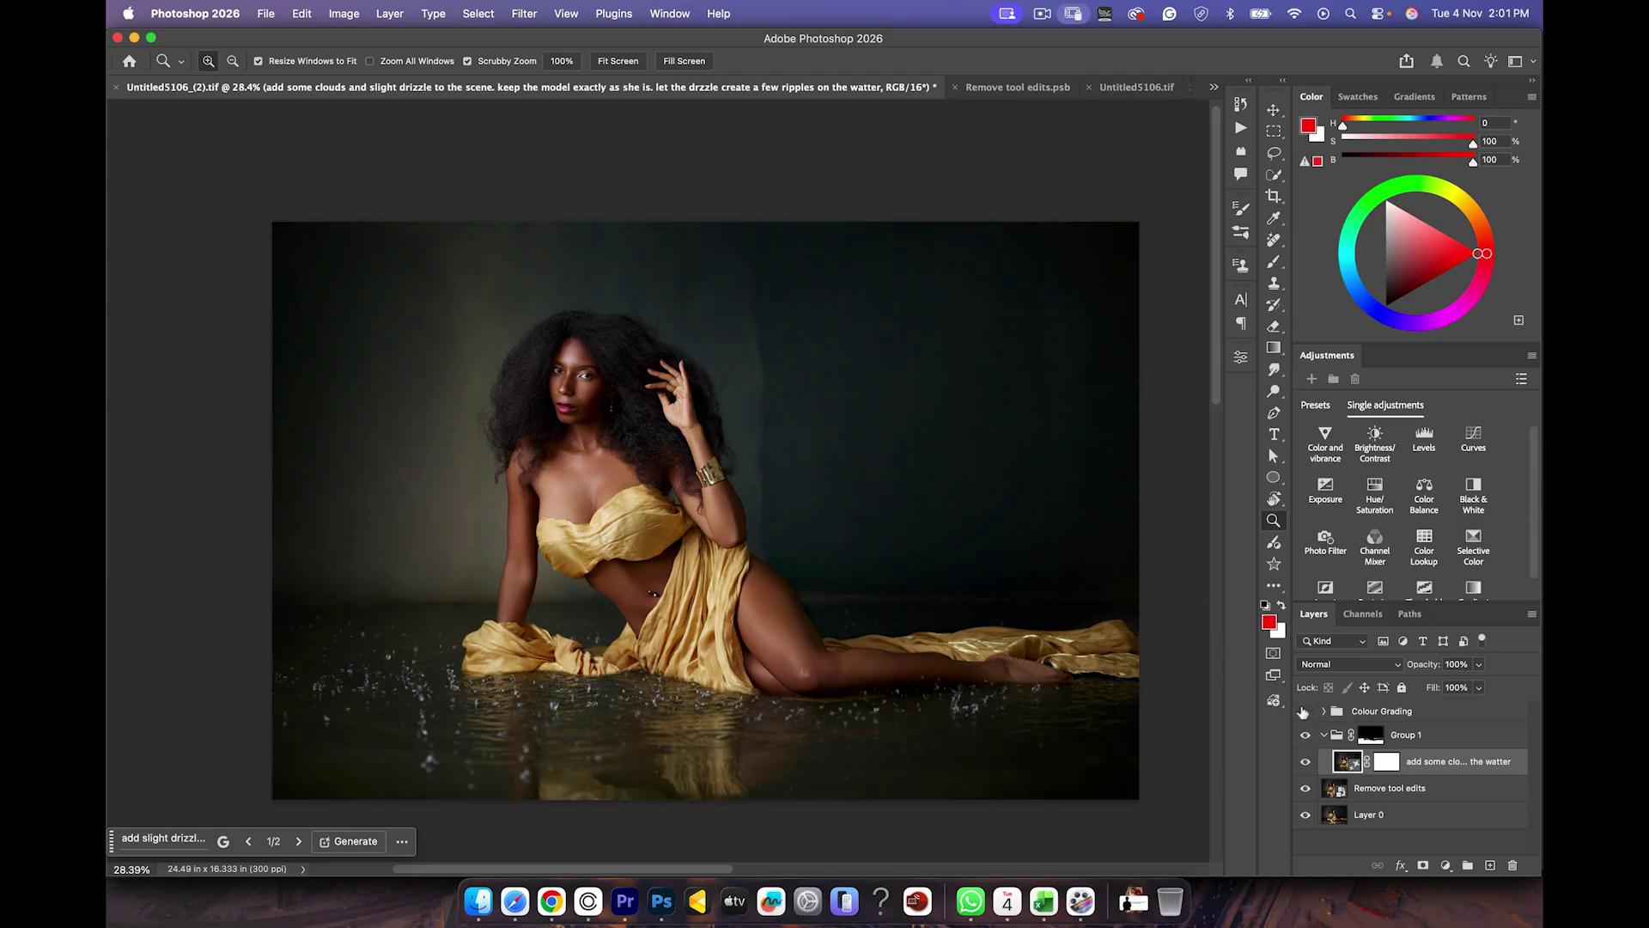
click(1241, 357)
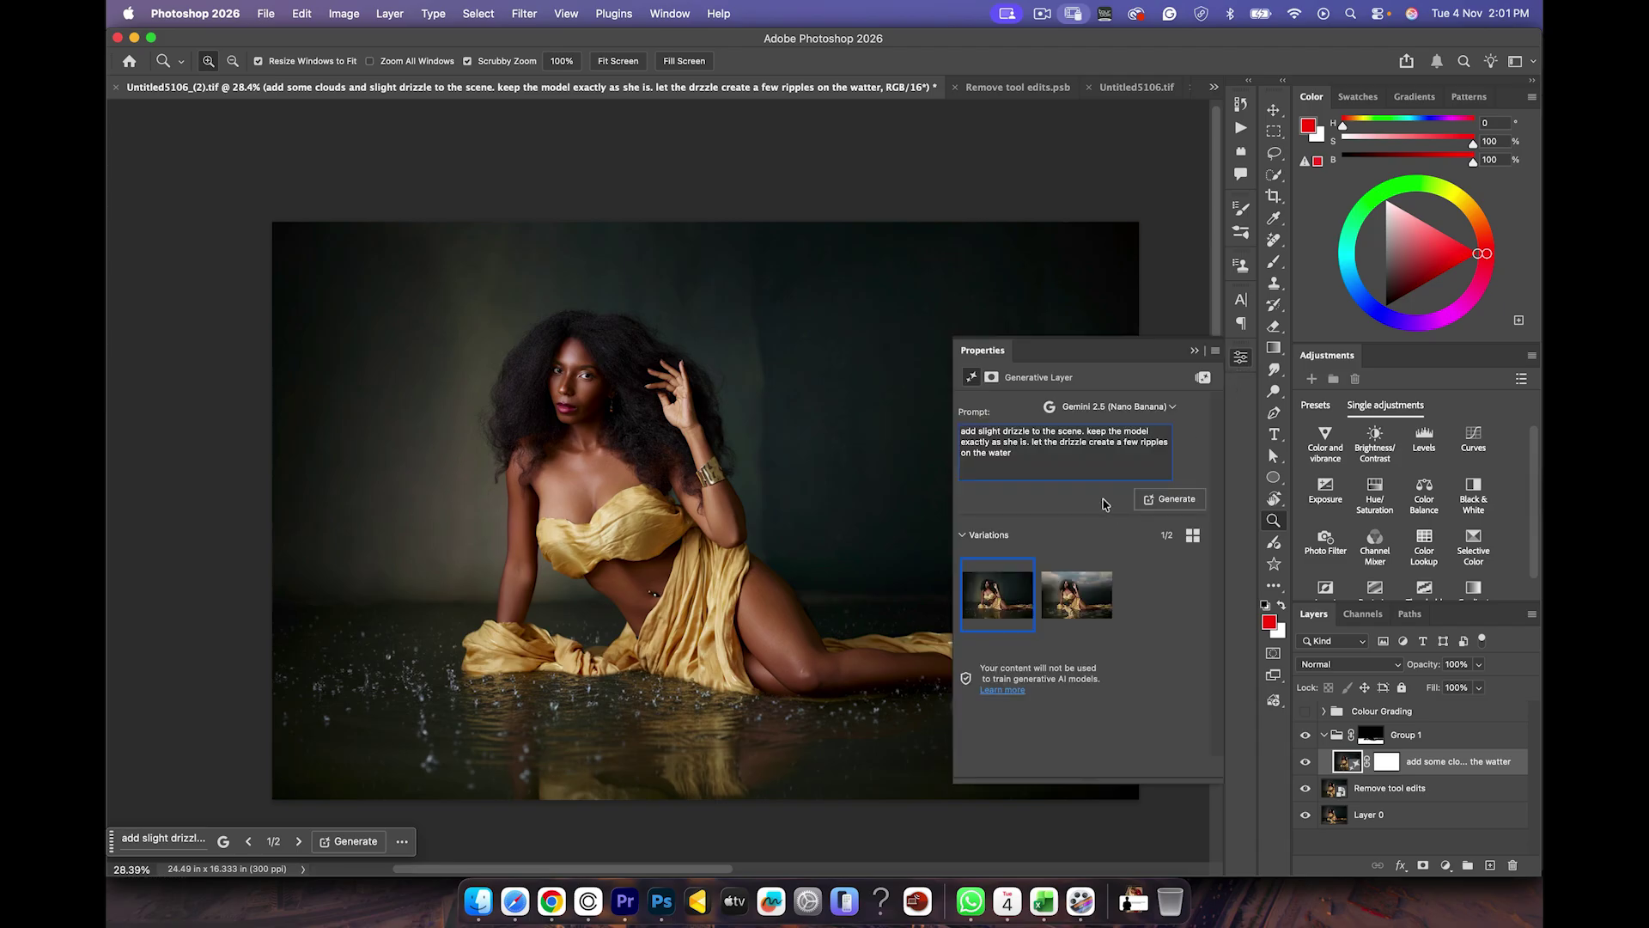